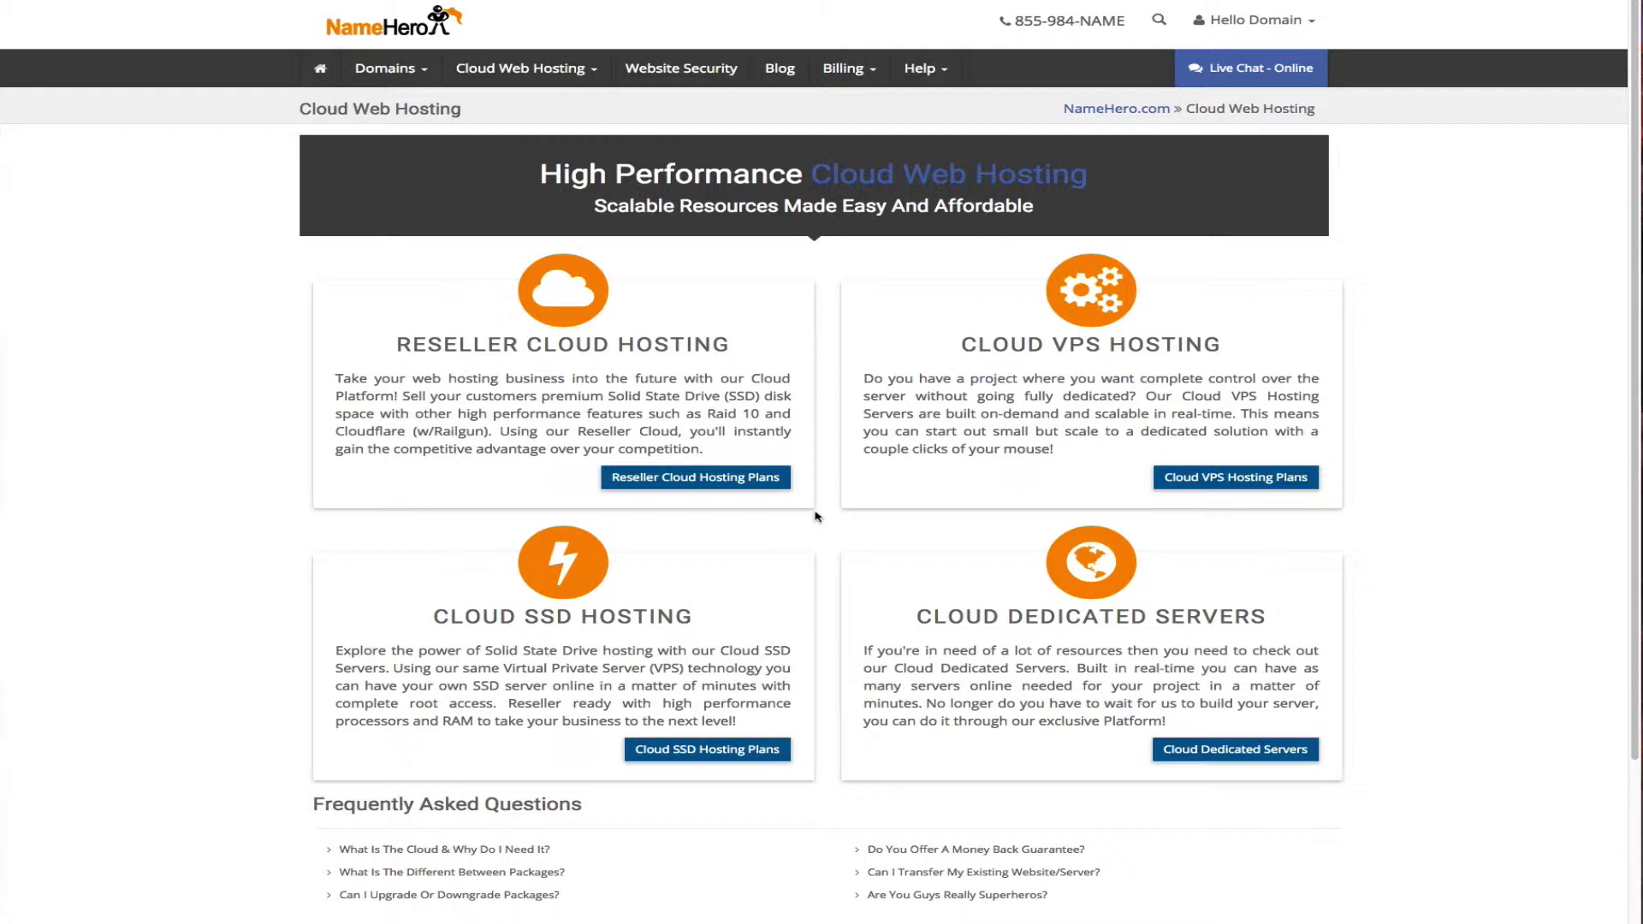
# - Order the Startup reseller cloud hosting plan at $19.95/mo from the reseller plans page
pyautogui.click(624, 477)
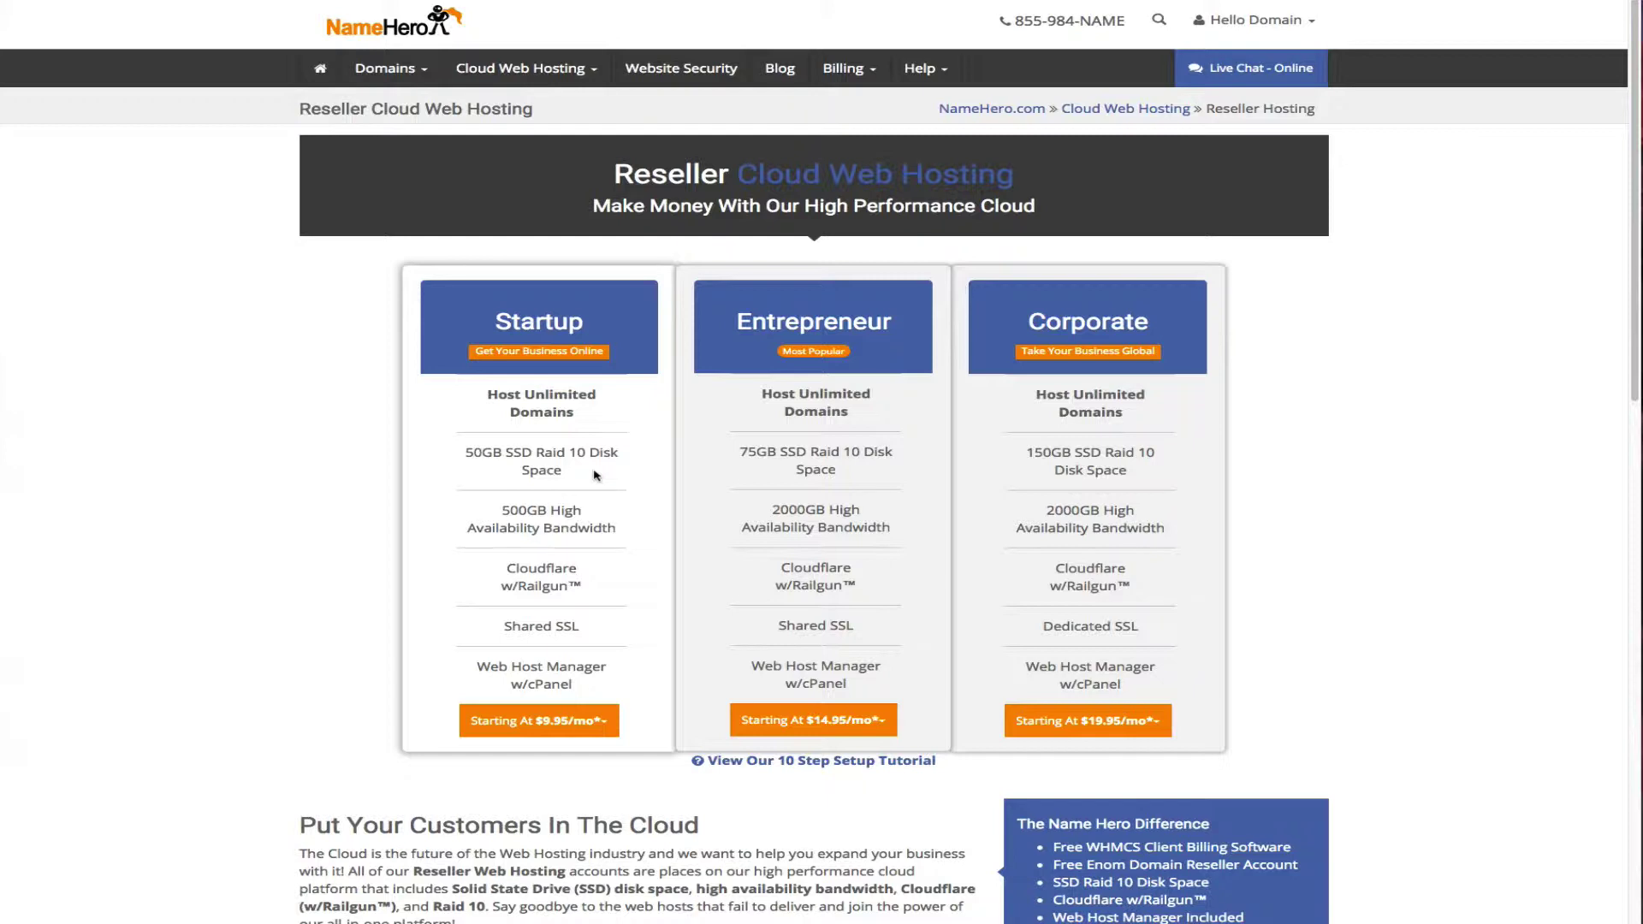
pyautogui.click(560, 731)
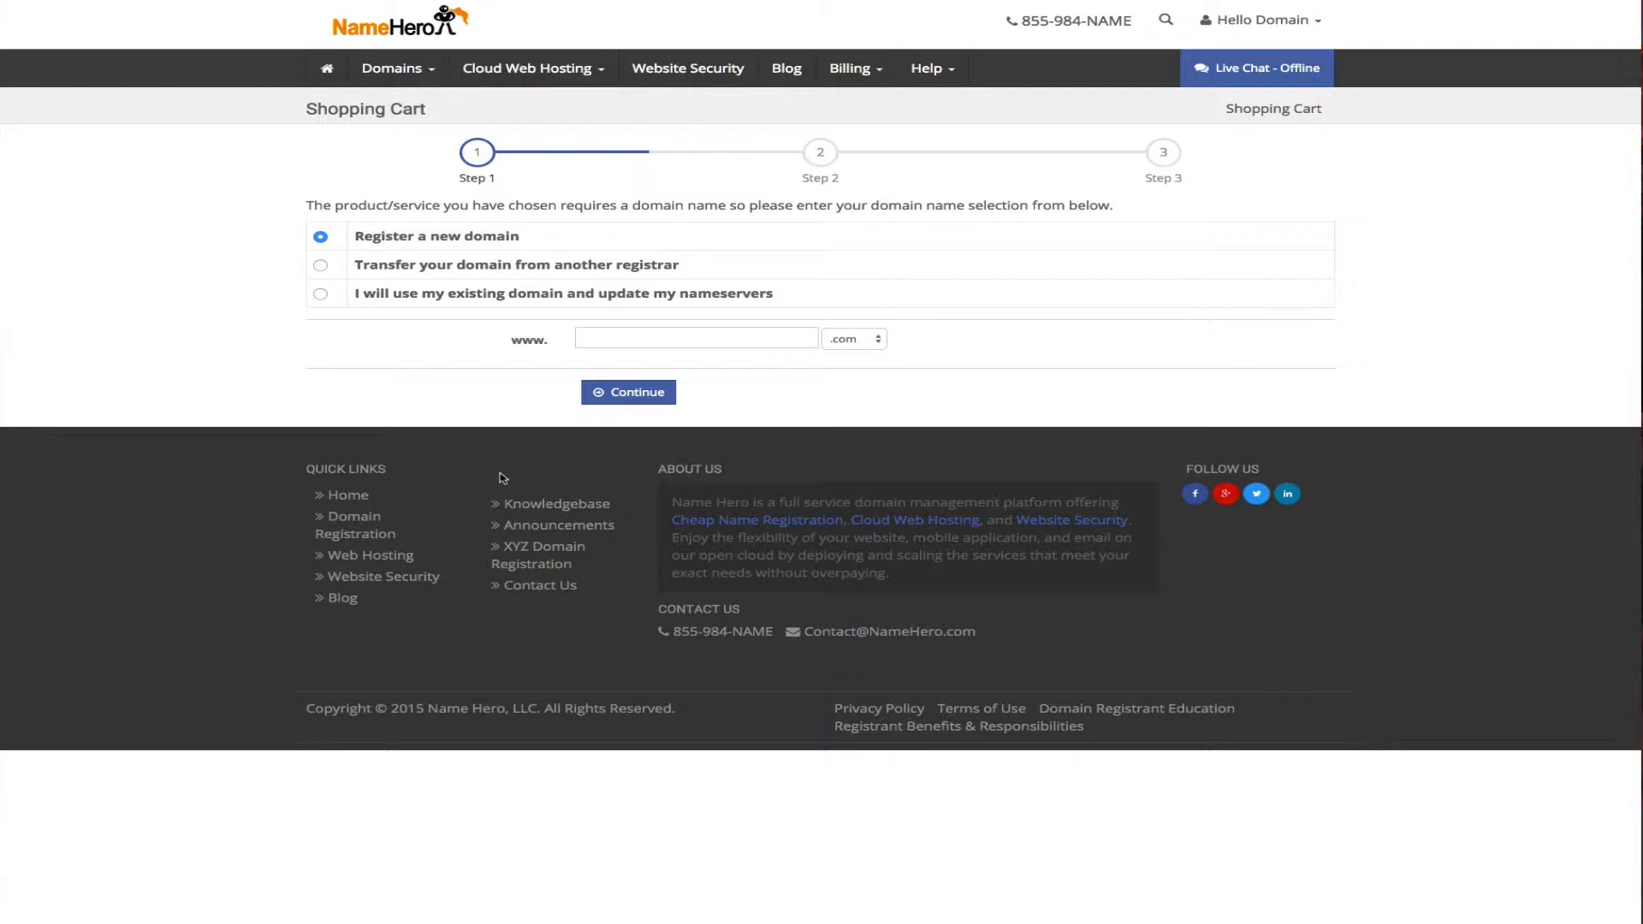
# - Attach the already-owned domain namehero.org to the Startup plan and continue
pyautogui.click(540, 294)
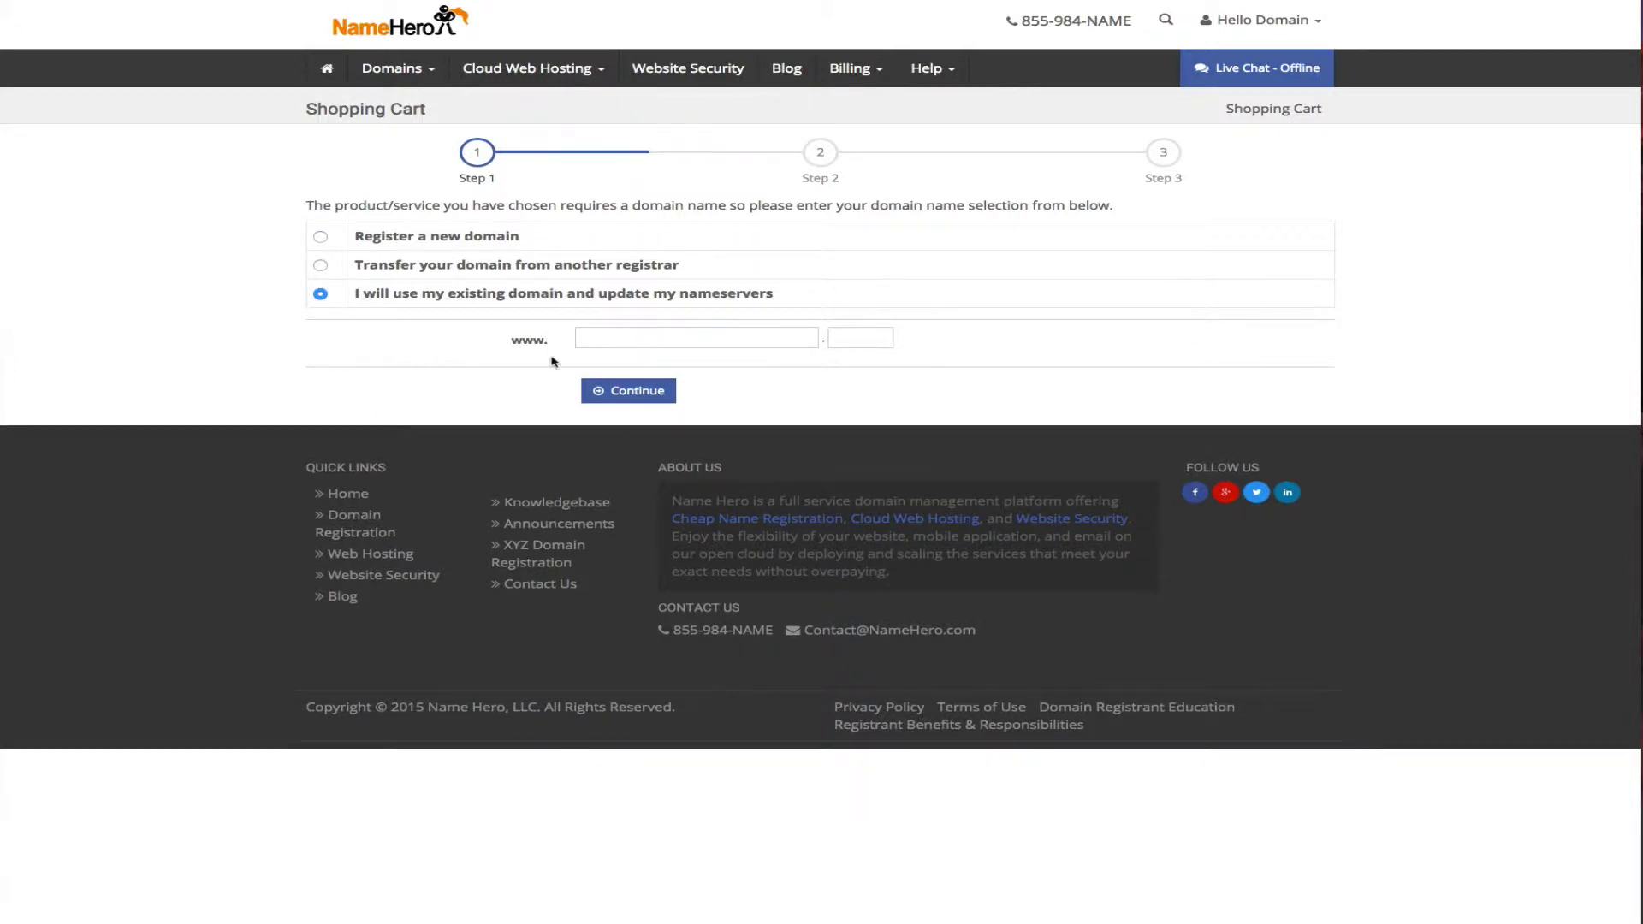
pyautogui.click(612, 336)
pyautogui.write('namehero')
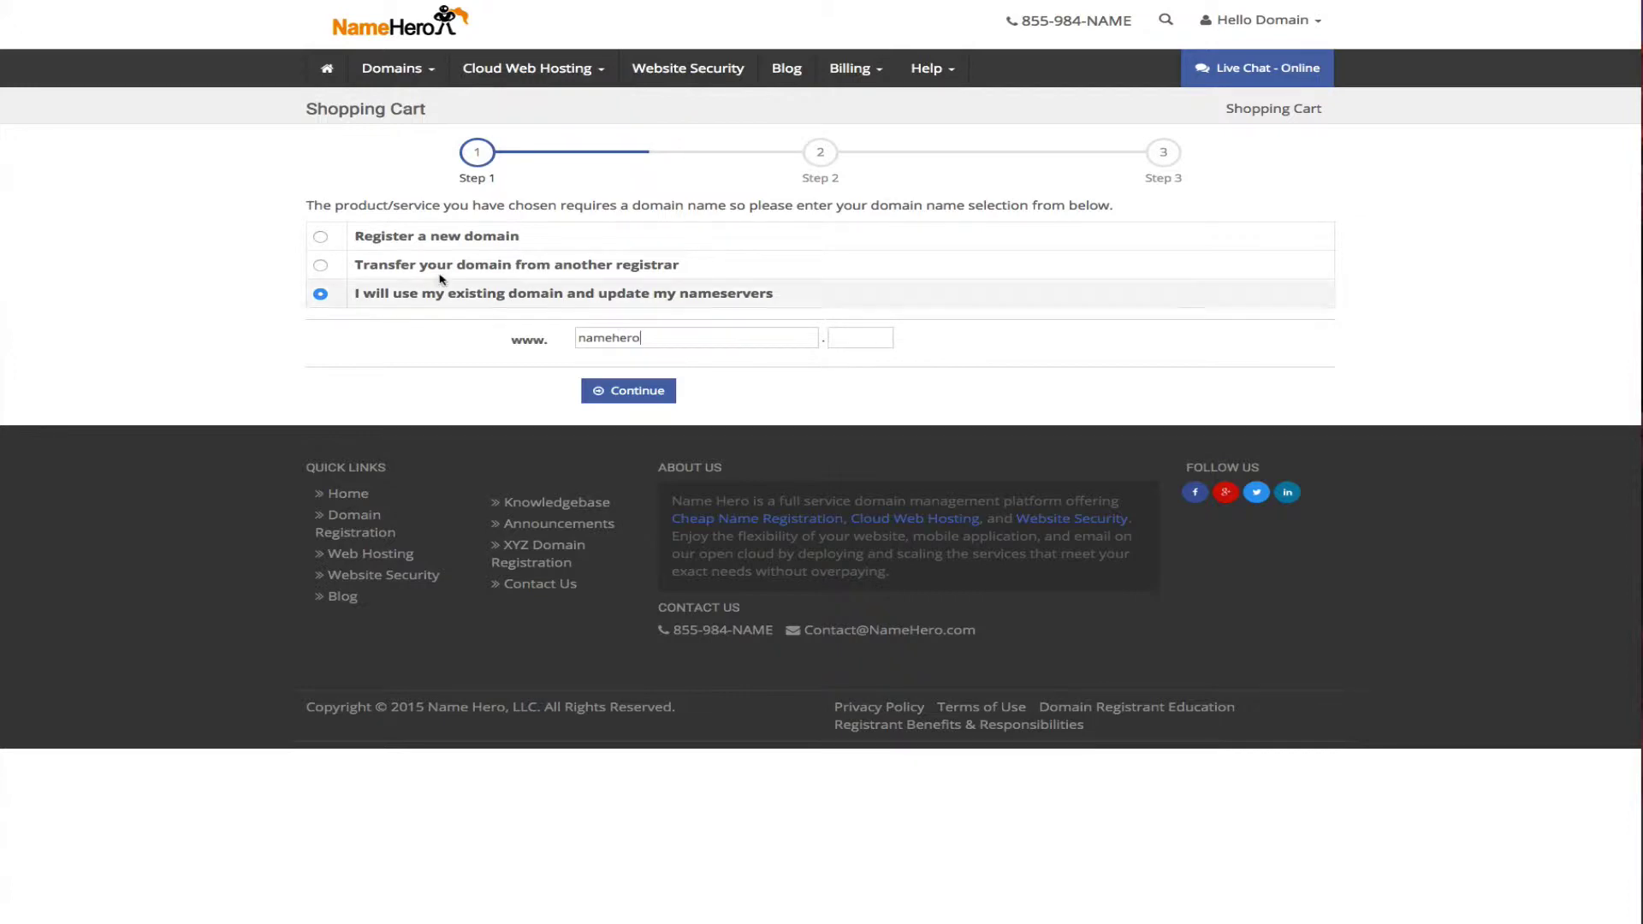
pyautogui.click(855, 339)
pyautogui.write('org')
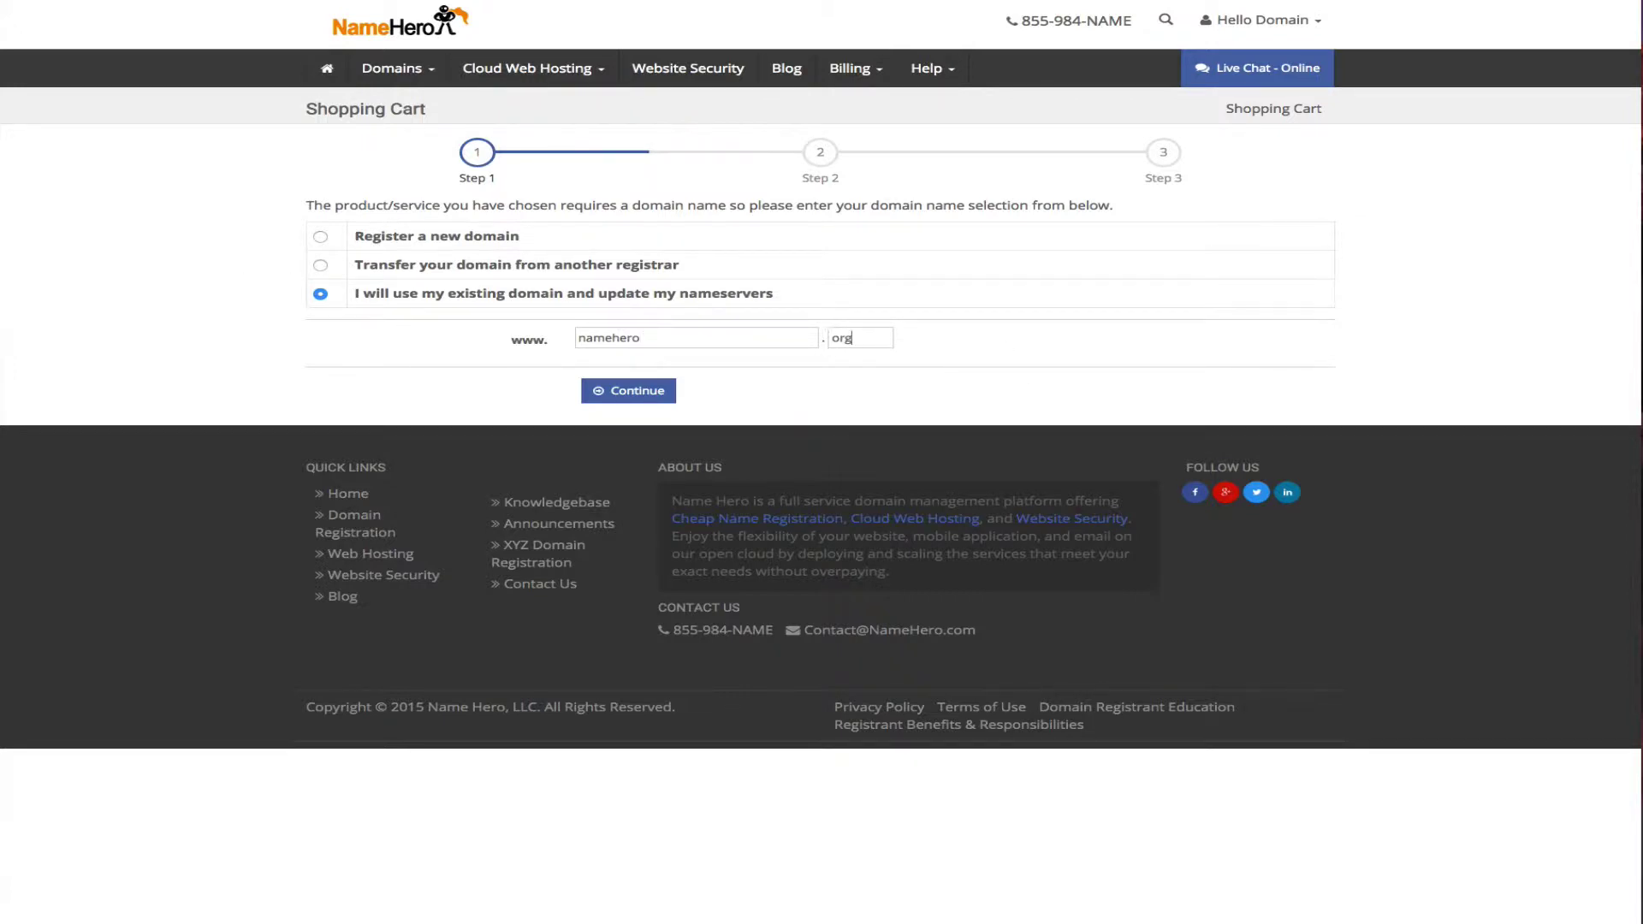
pyautogui.click(625, 387)
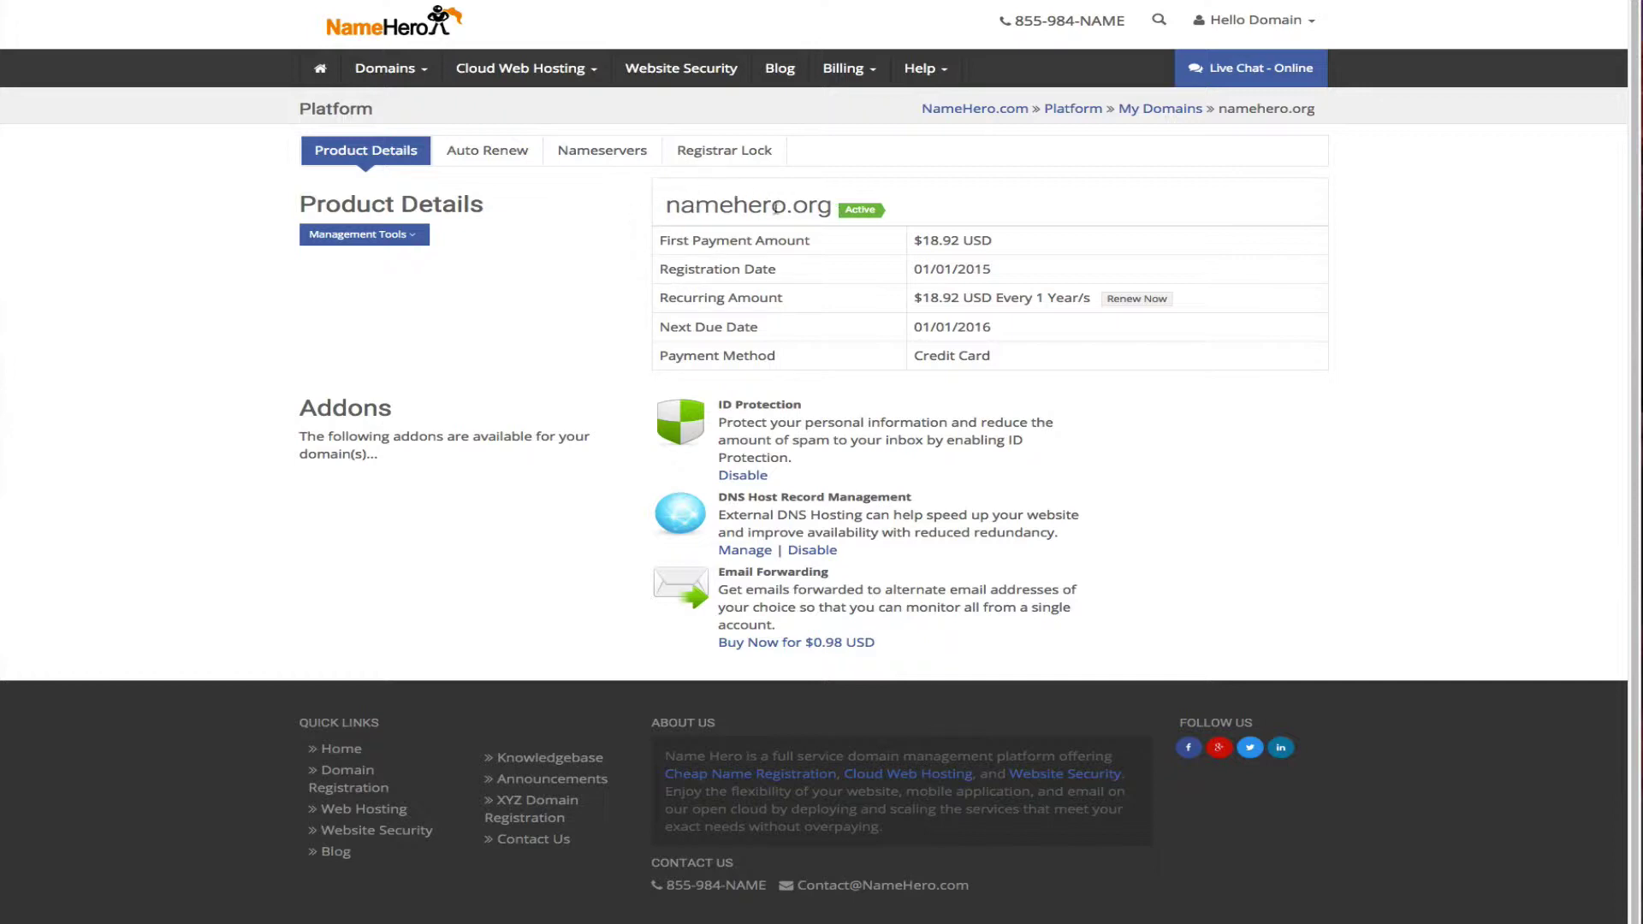
# - Open the namehero.org domain's management options and go to Register Nameservers
pyautogui.click(373, 229)
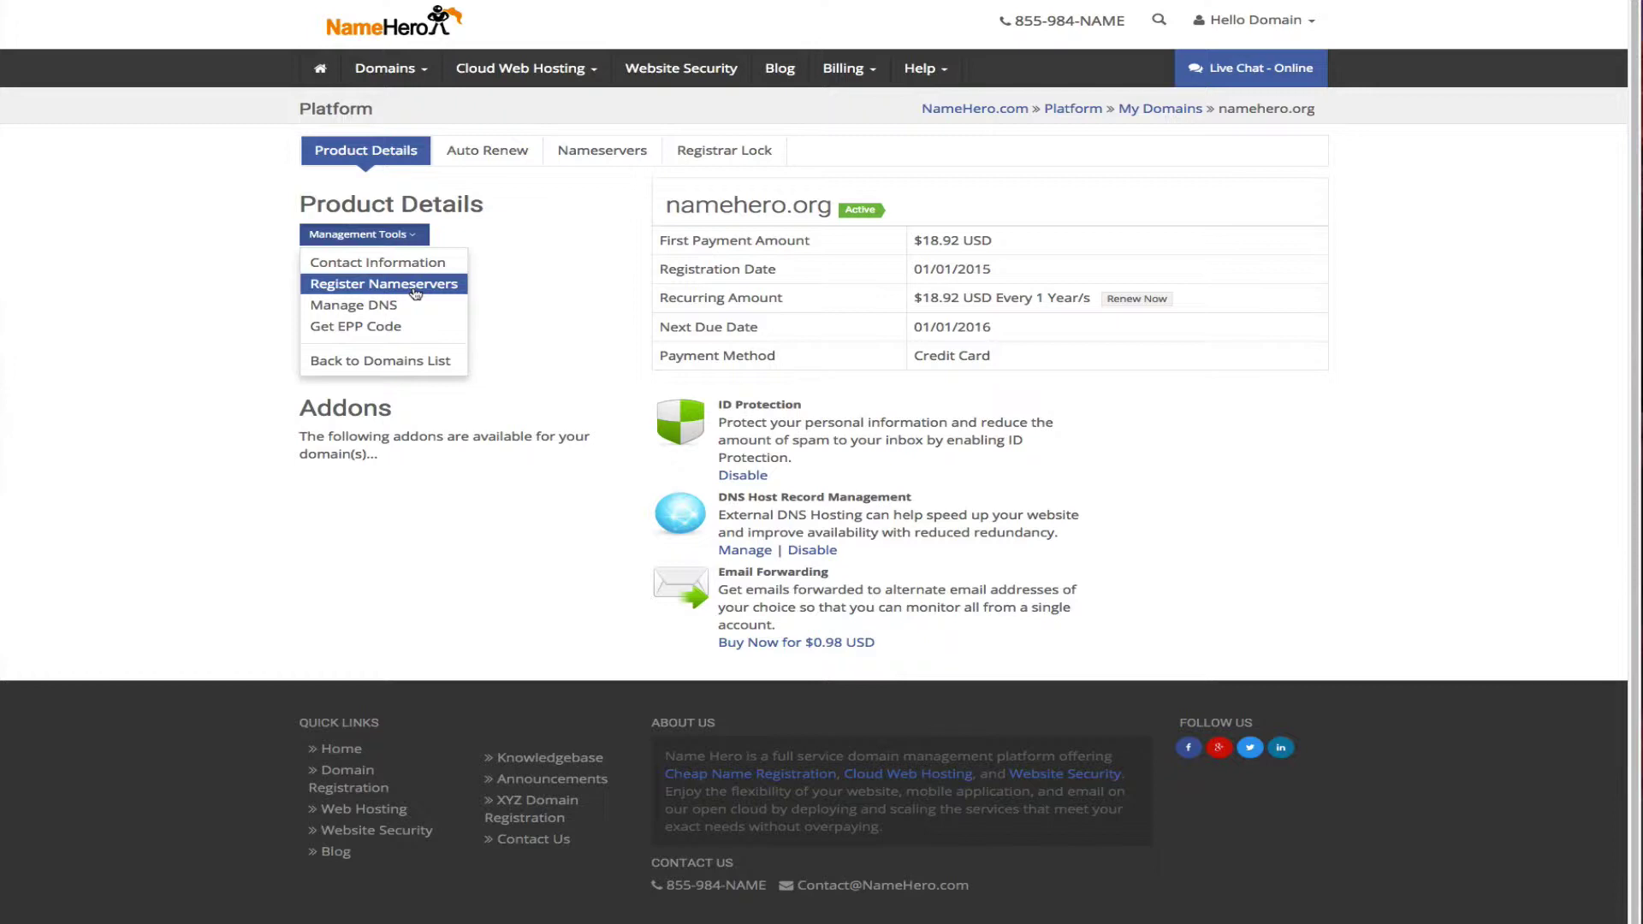
pyautogui.click(648, 154)
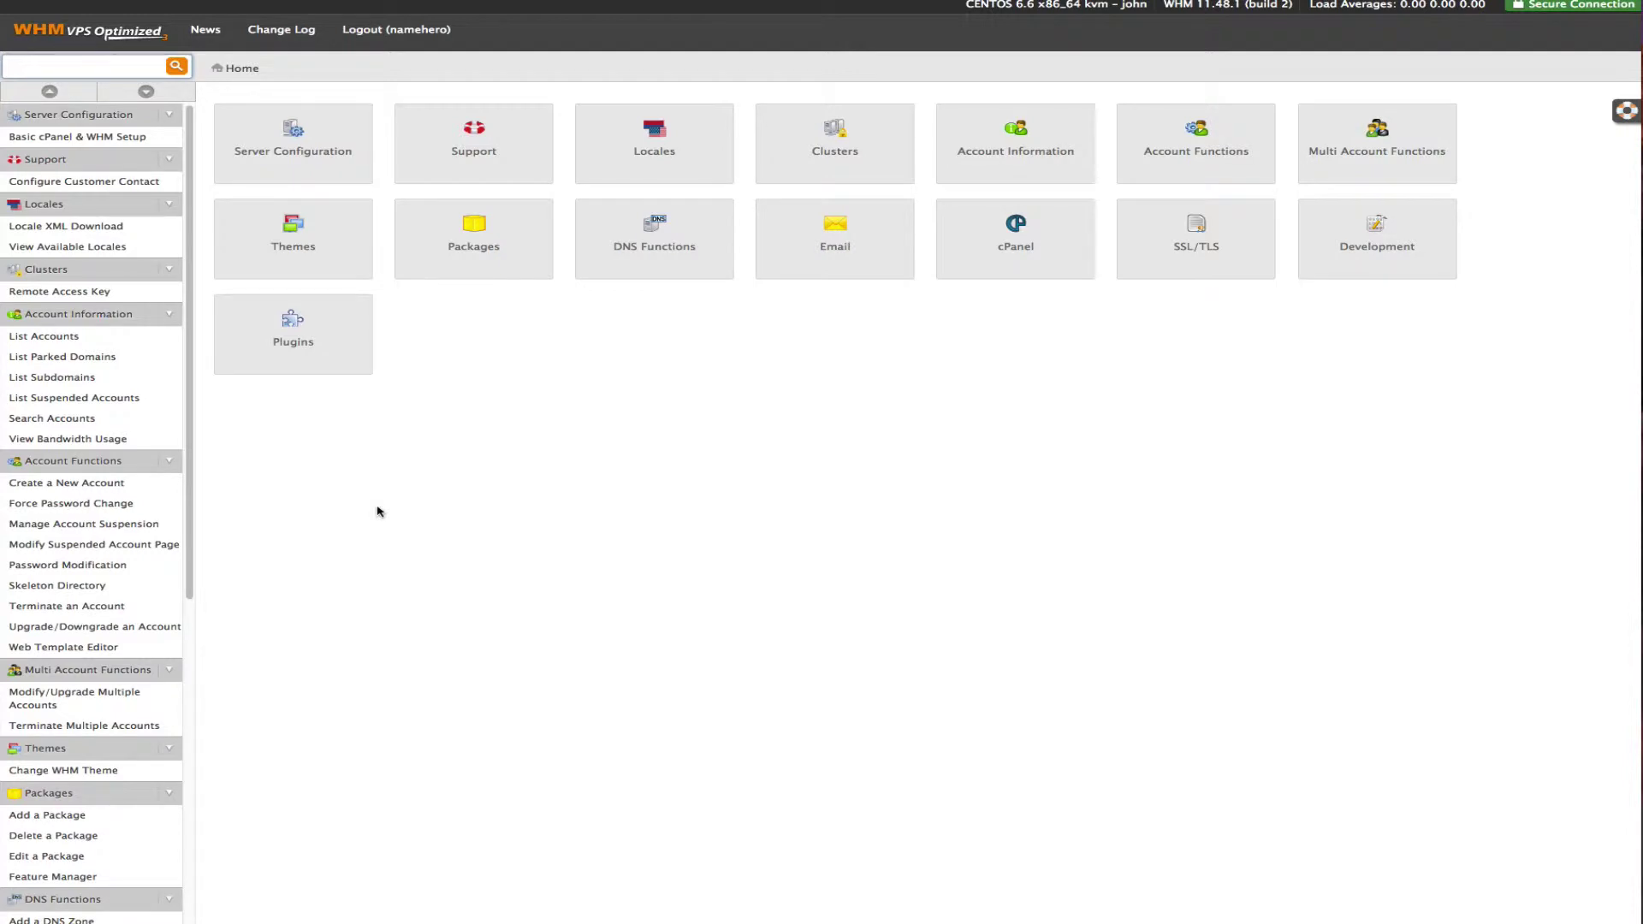
# - List the server's accounts, showing only namehero.org with unlimited quota and 0 MB used
pyautogui.click(68, 337)
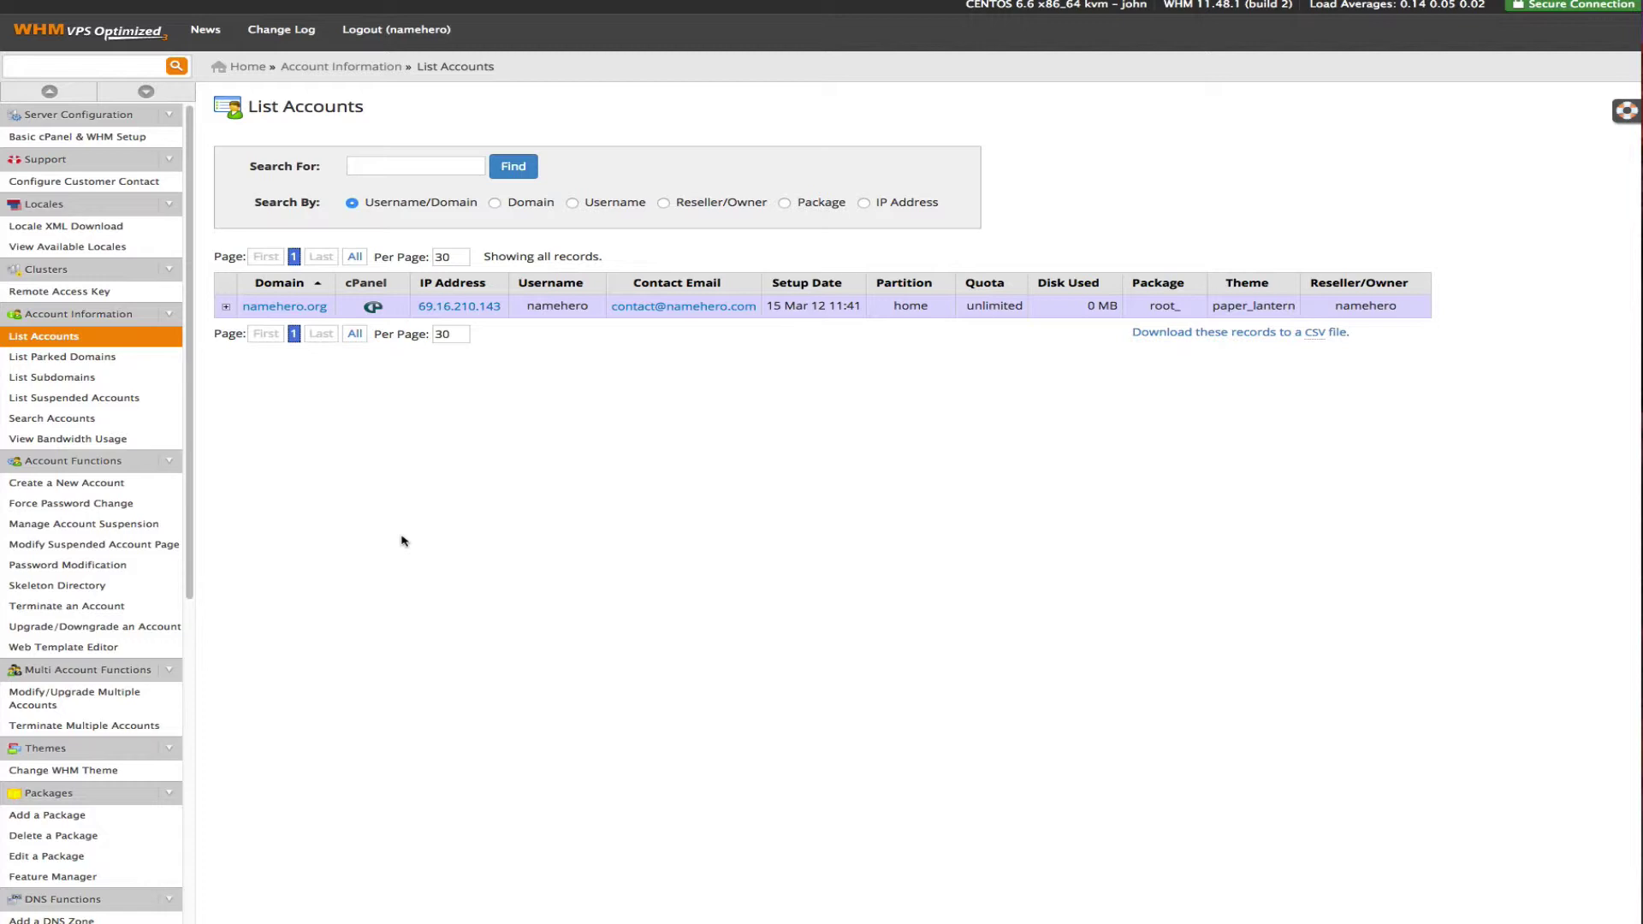
# - Start a new hosting package named Starter
pyautogui.click(51, 816)
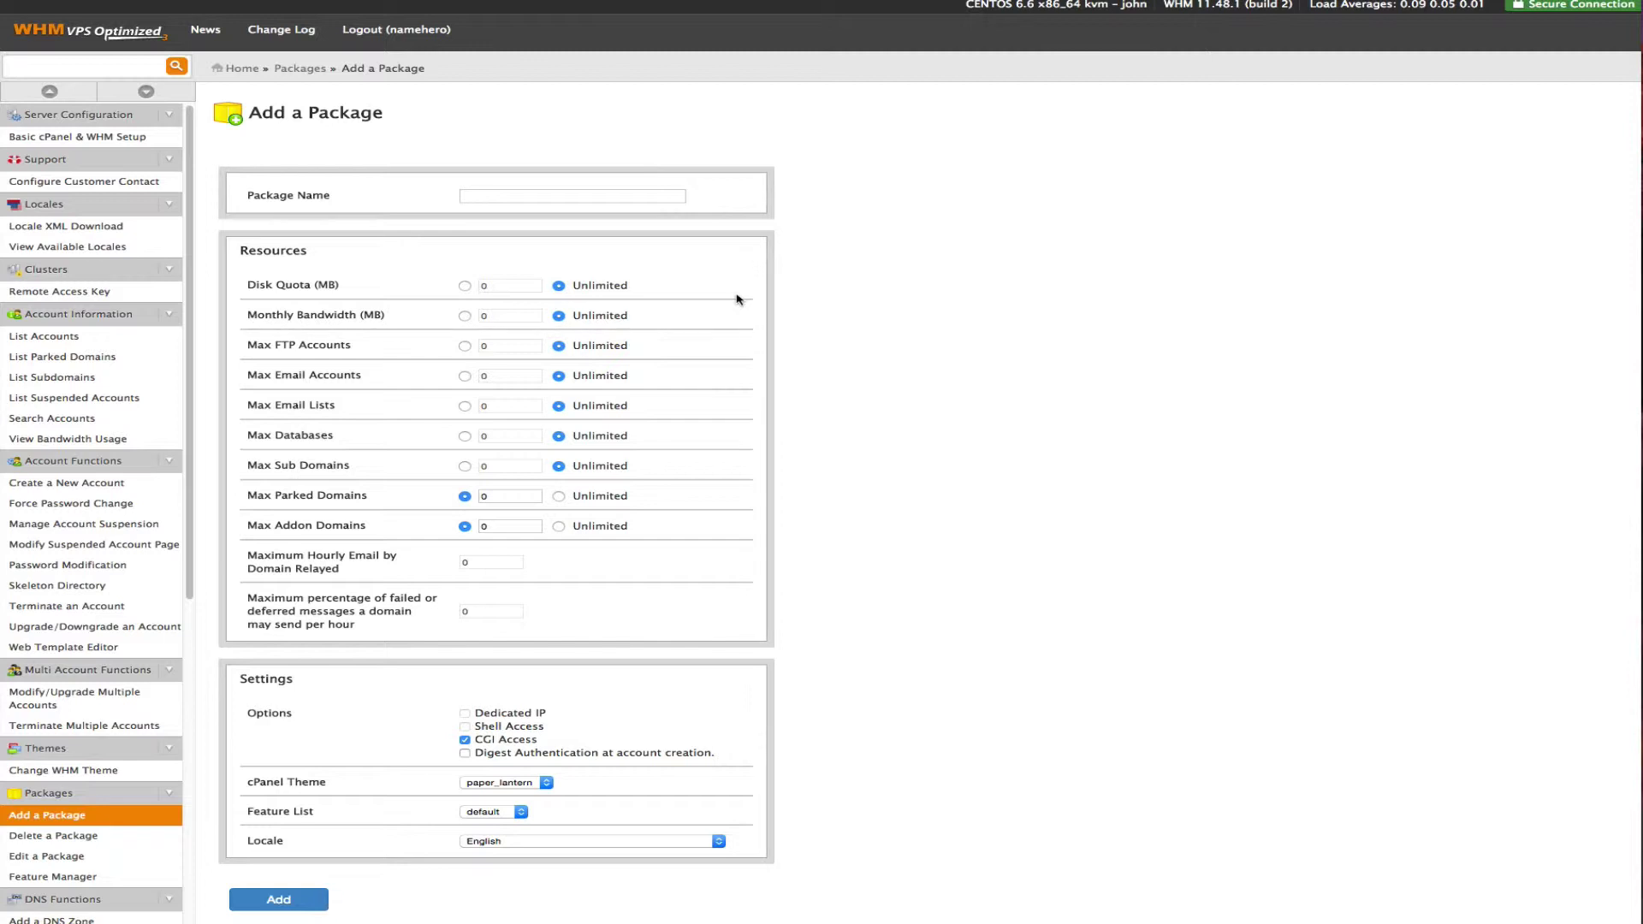
pyautogui.click(571, 196)
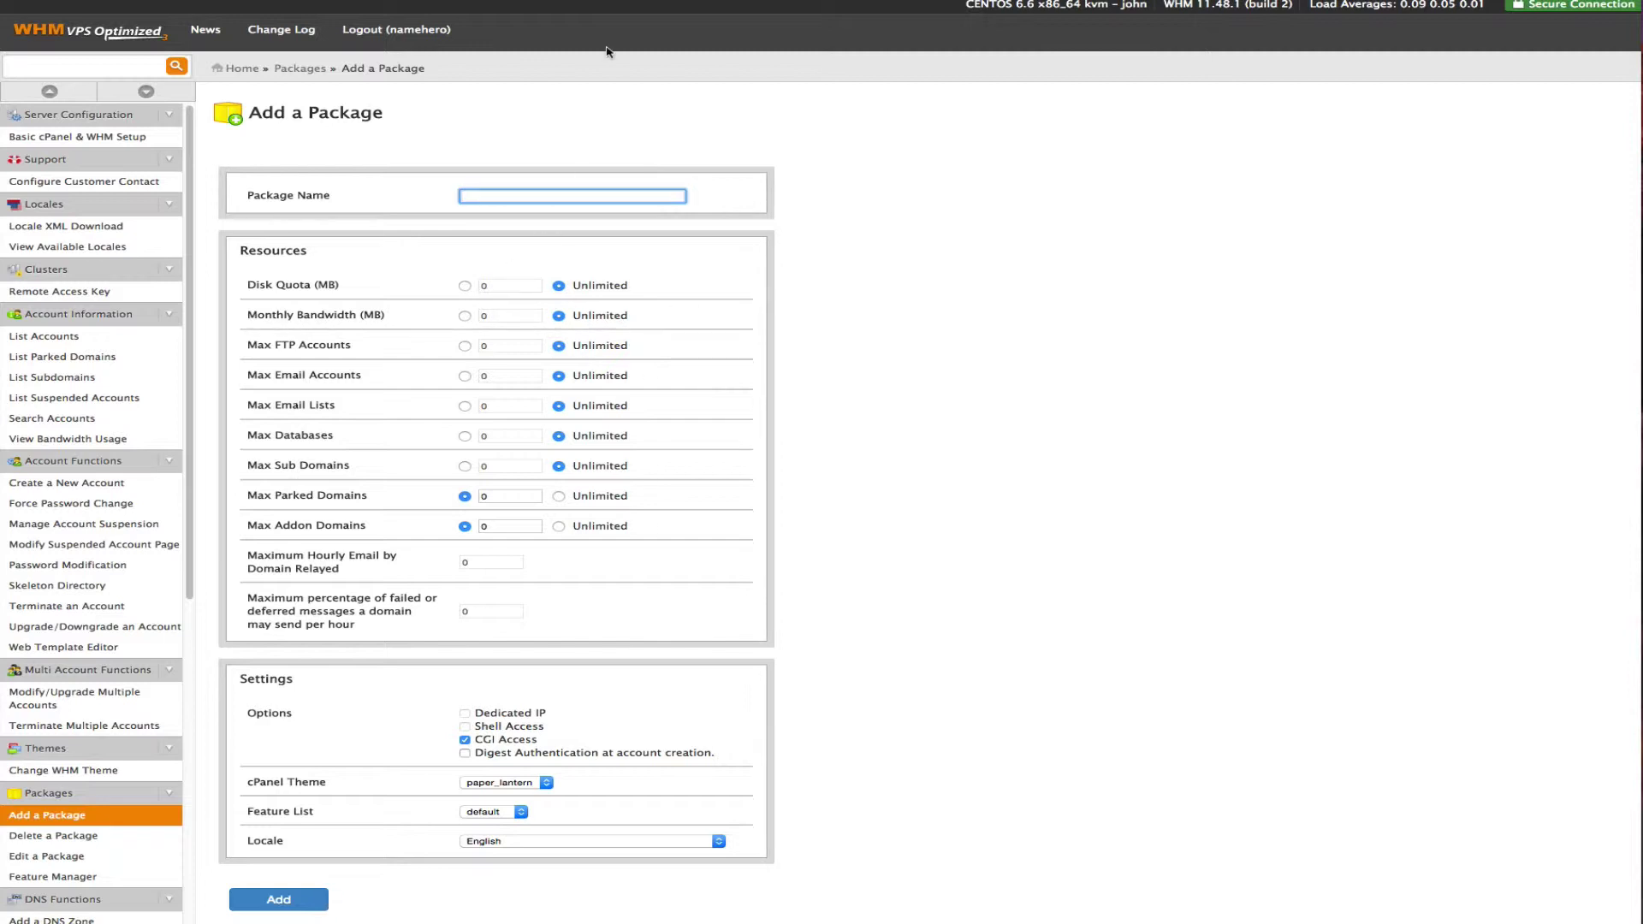
pyautogui.write('Starter')
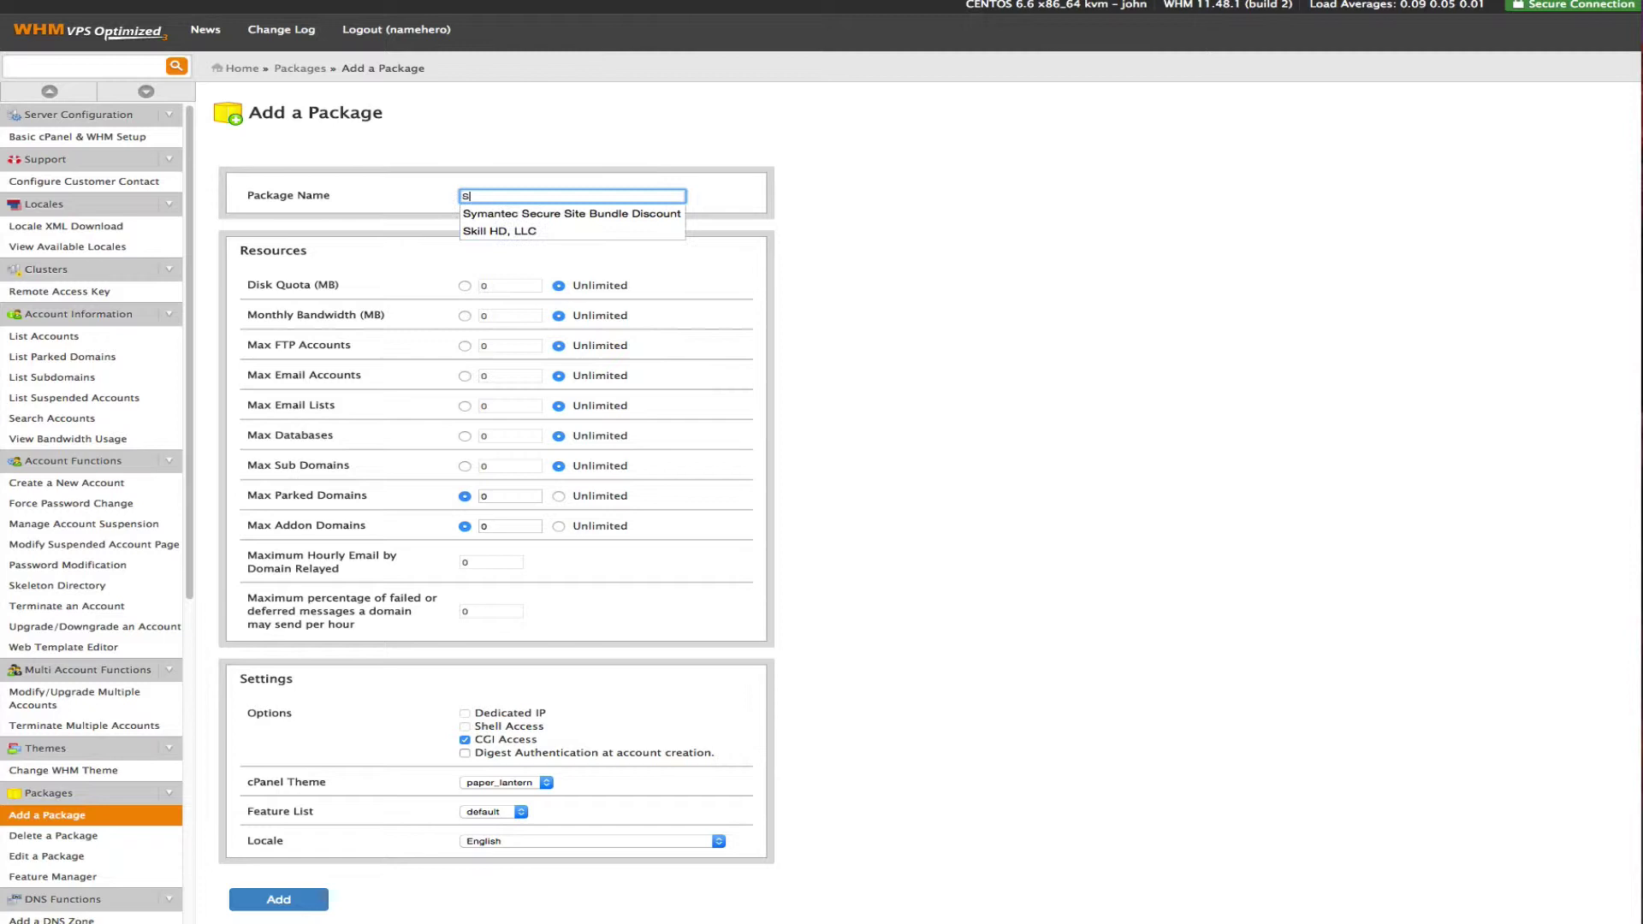
pyautogui.click(726, 254)
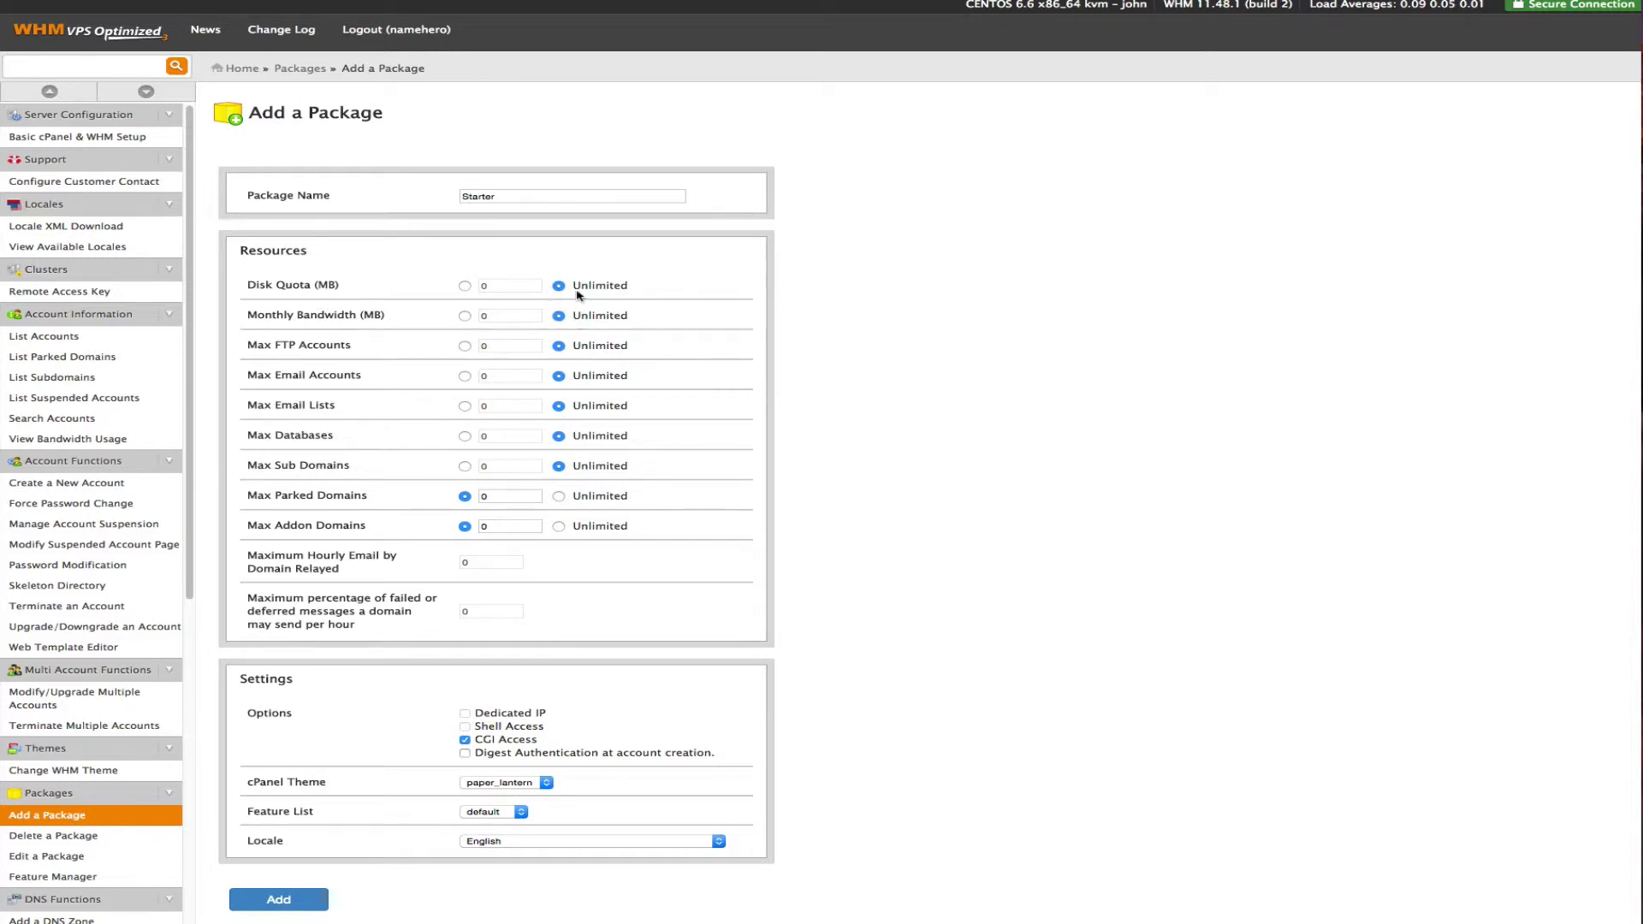
# - Limit the Starter package's disk quota and monthly bandwidth to 99999999 MB and add it
pyautogui.click(465, 286)
pyautogui.click(463, 316)
pyautogui.doubleClick(510, 286)
pyautogui.write('99999999')
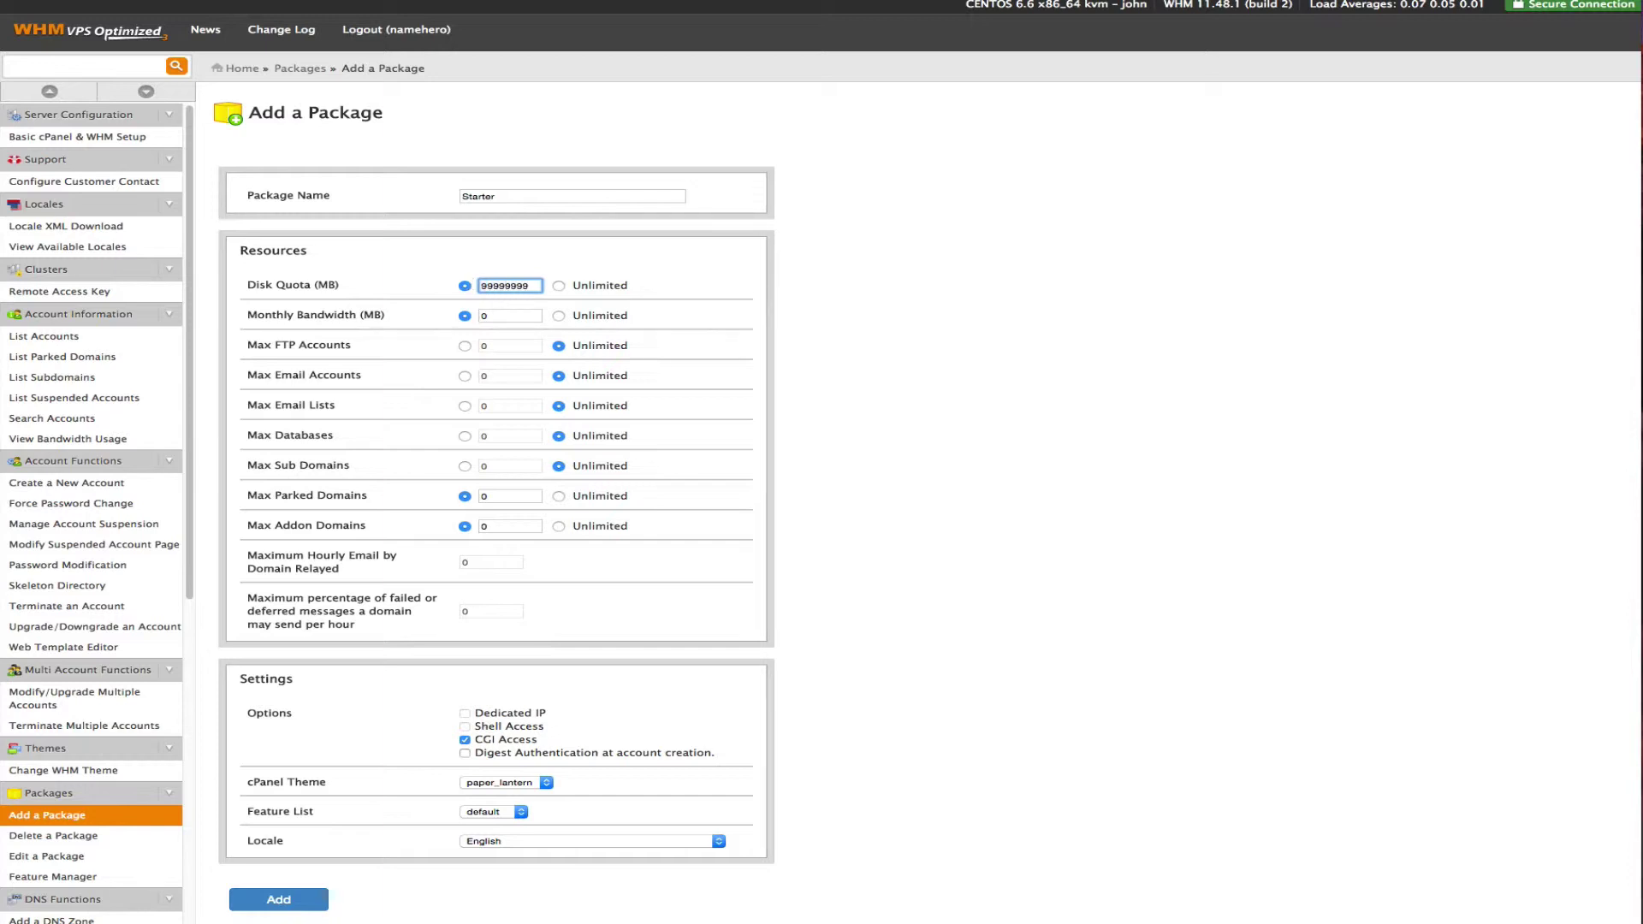
pyautogui.click(528, 316)
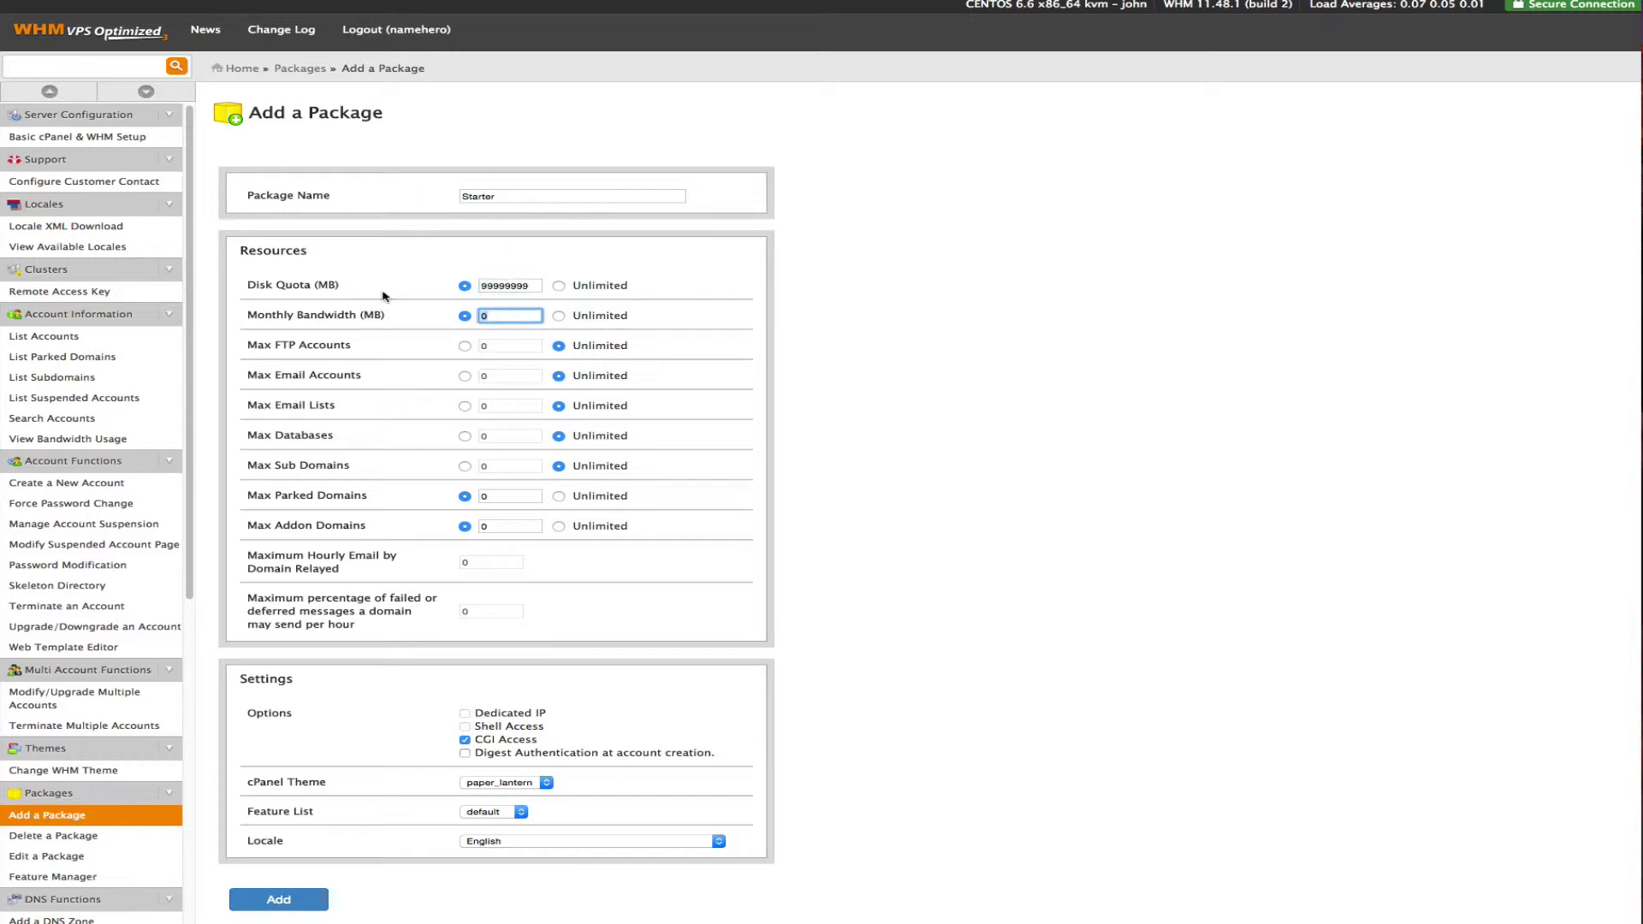
pyautogui.write('999999999')
pyautogui.click(610, 583)
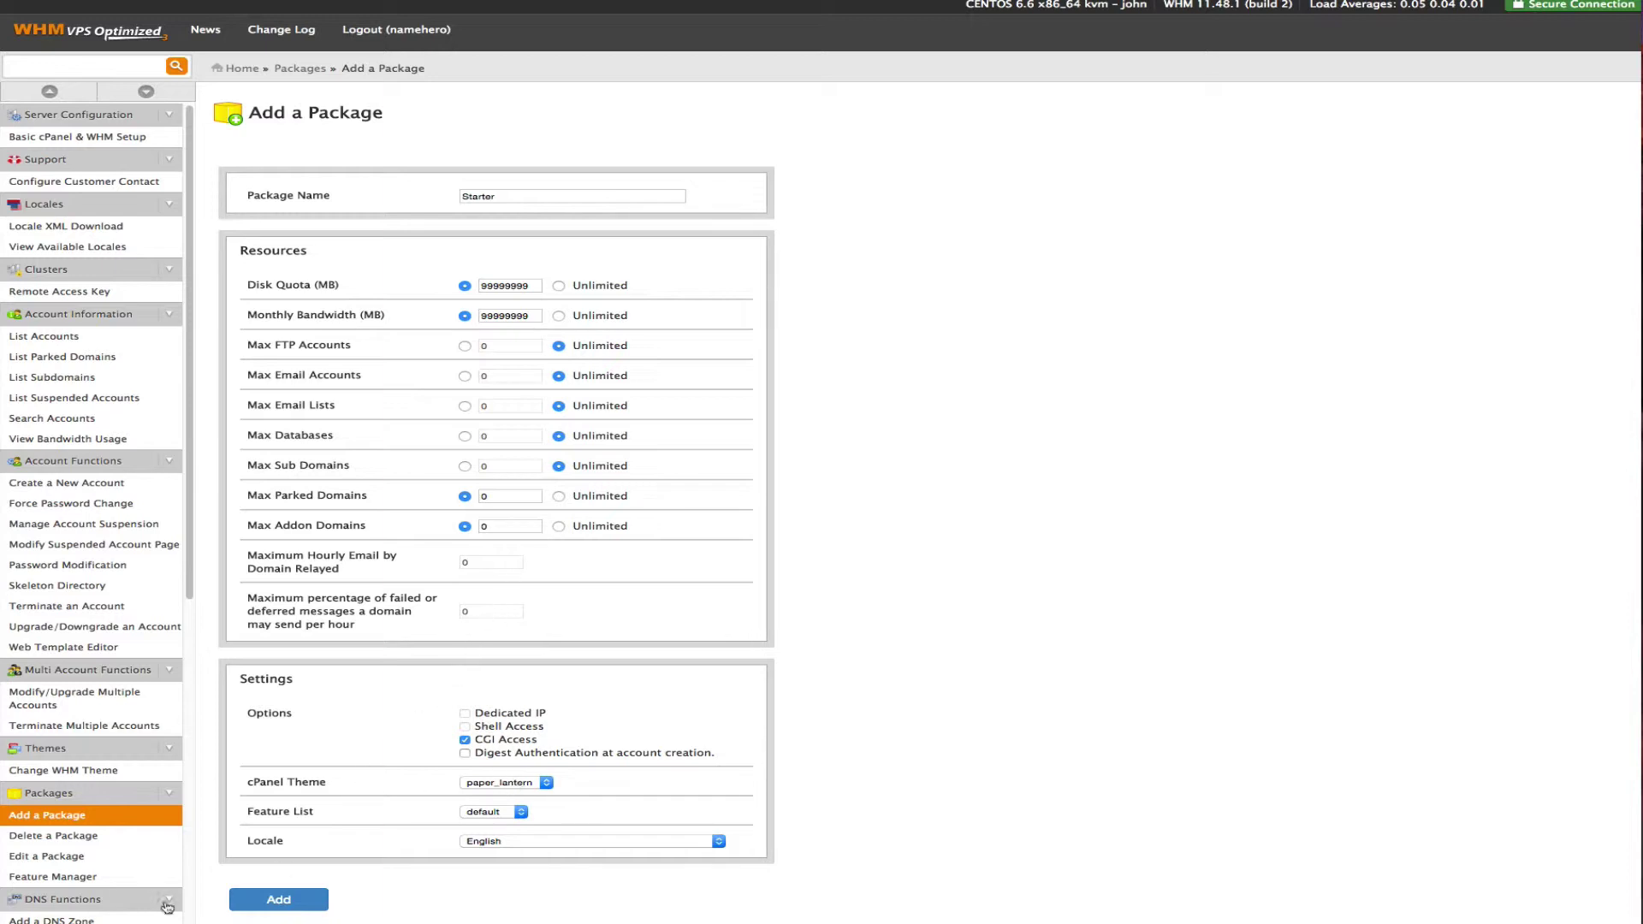
pyautogui.click(279, 909)
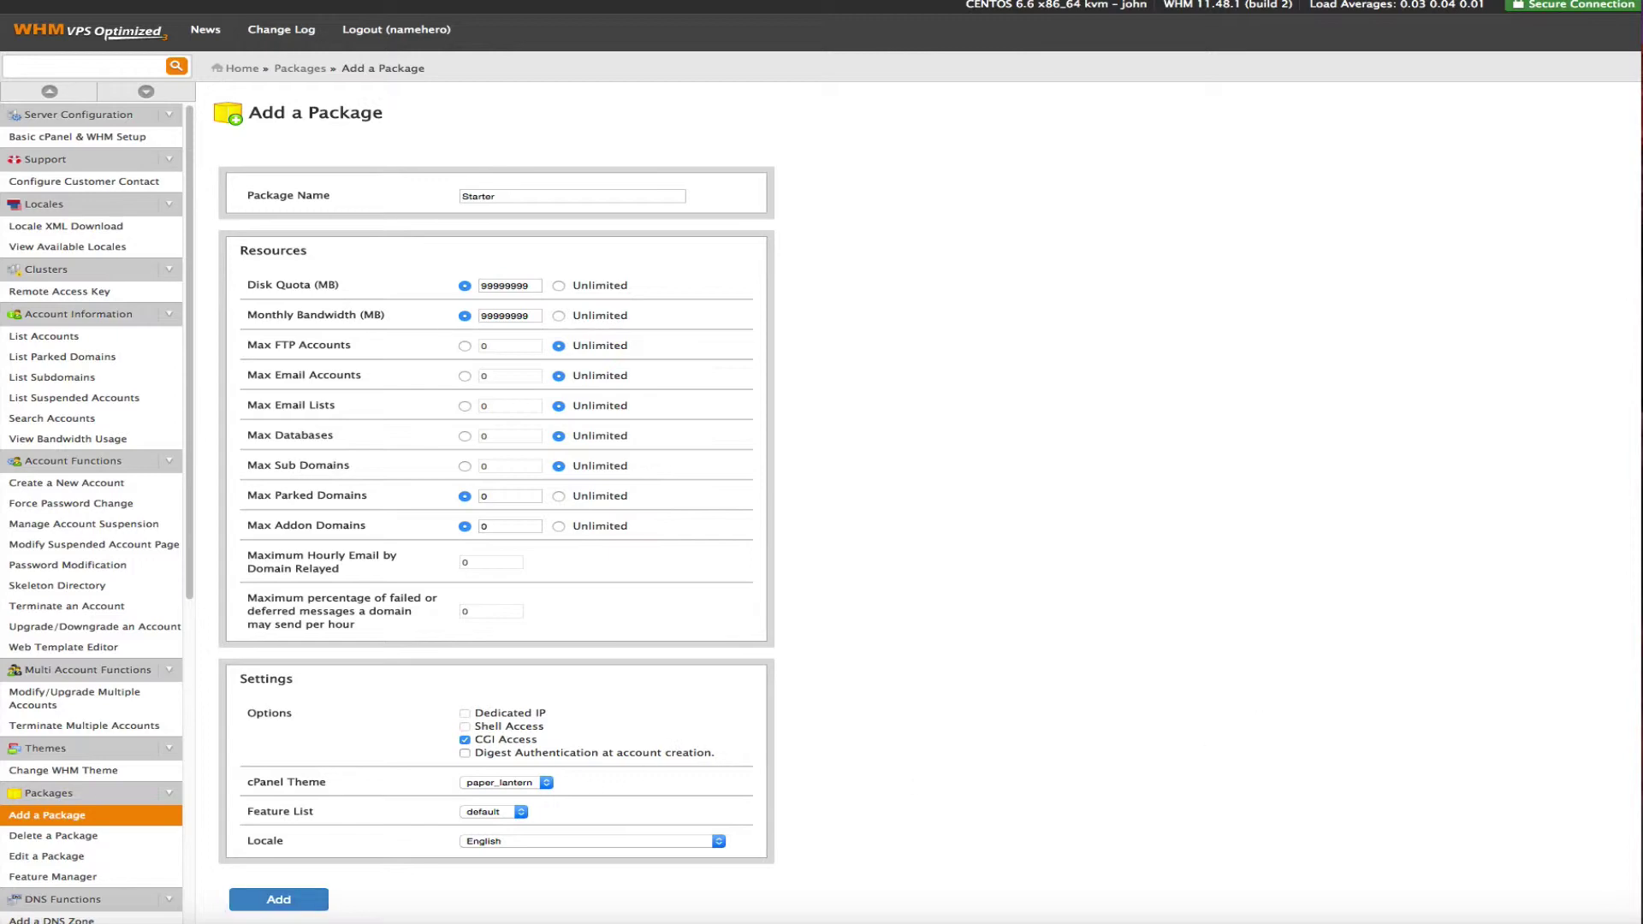
# - Rename the duplicate package to Starter3, add it, and view the existing packages
pyautogui.click(324, 900)
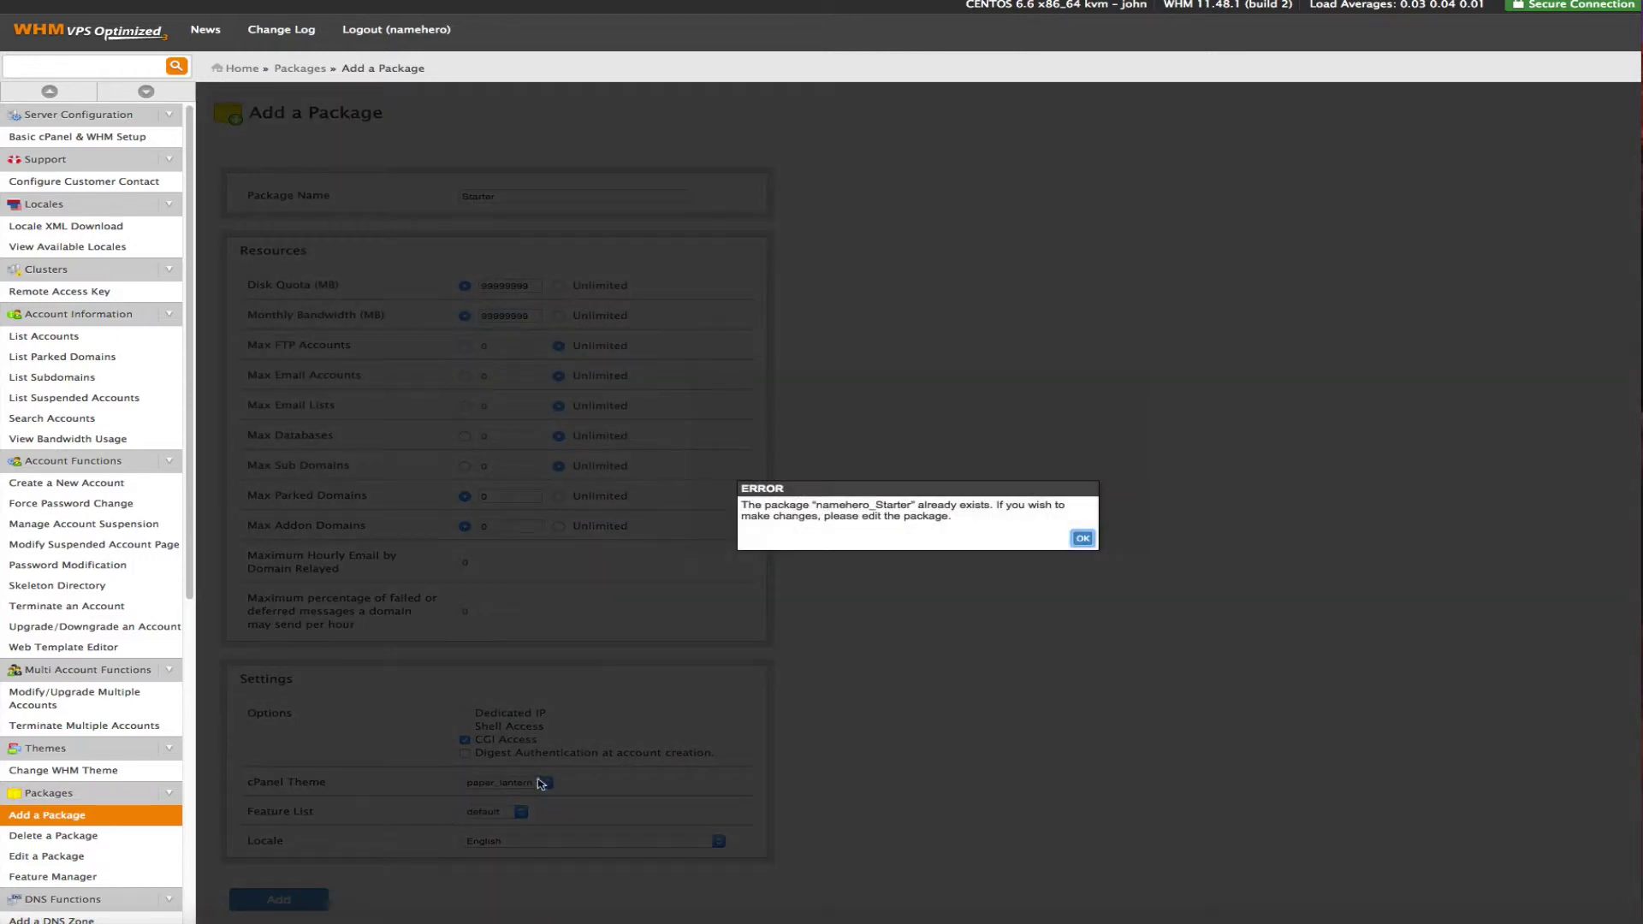
pyautogui.click(1082, 538)
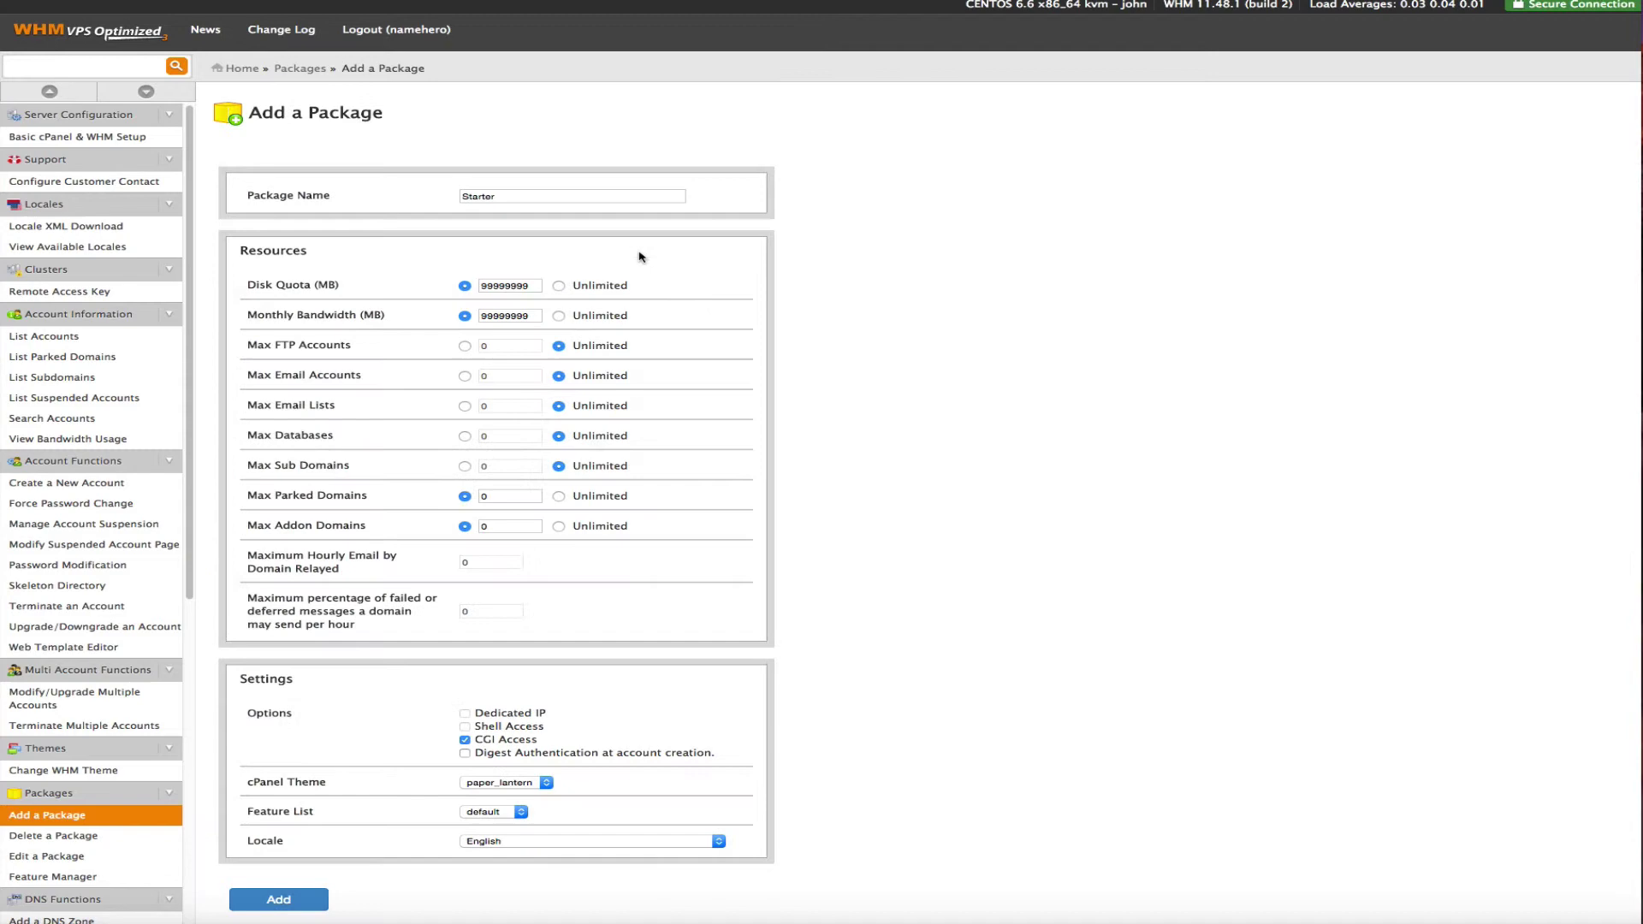
pyautogui.click(565, 197)
pyautogui.write('3')
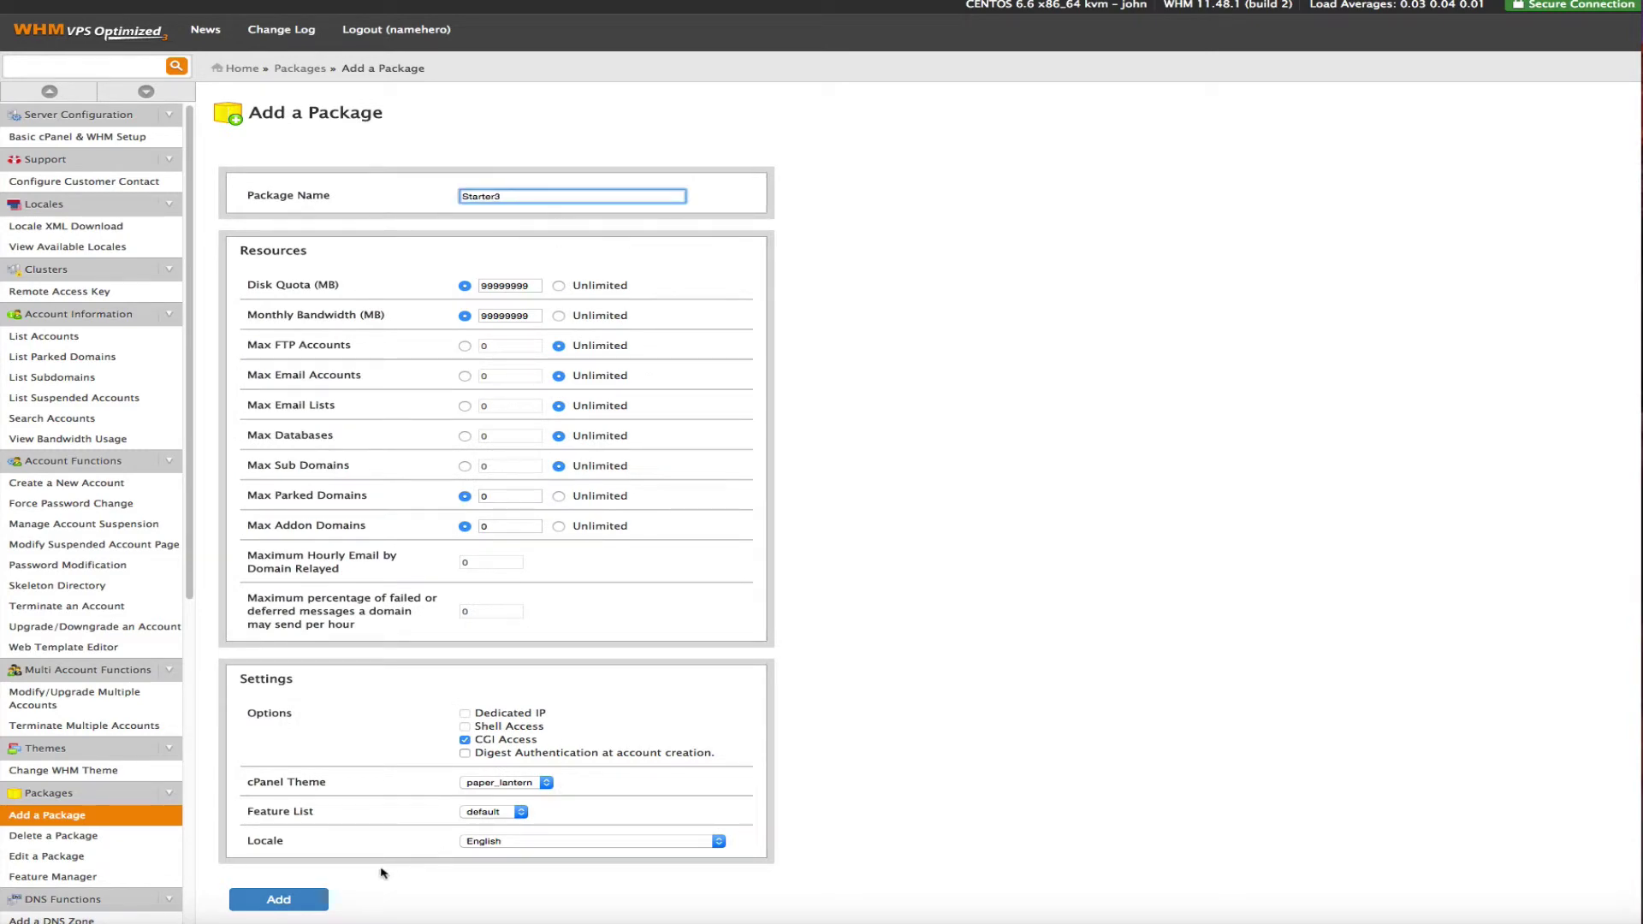
pyautogui.click(300, 899)
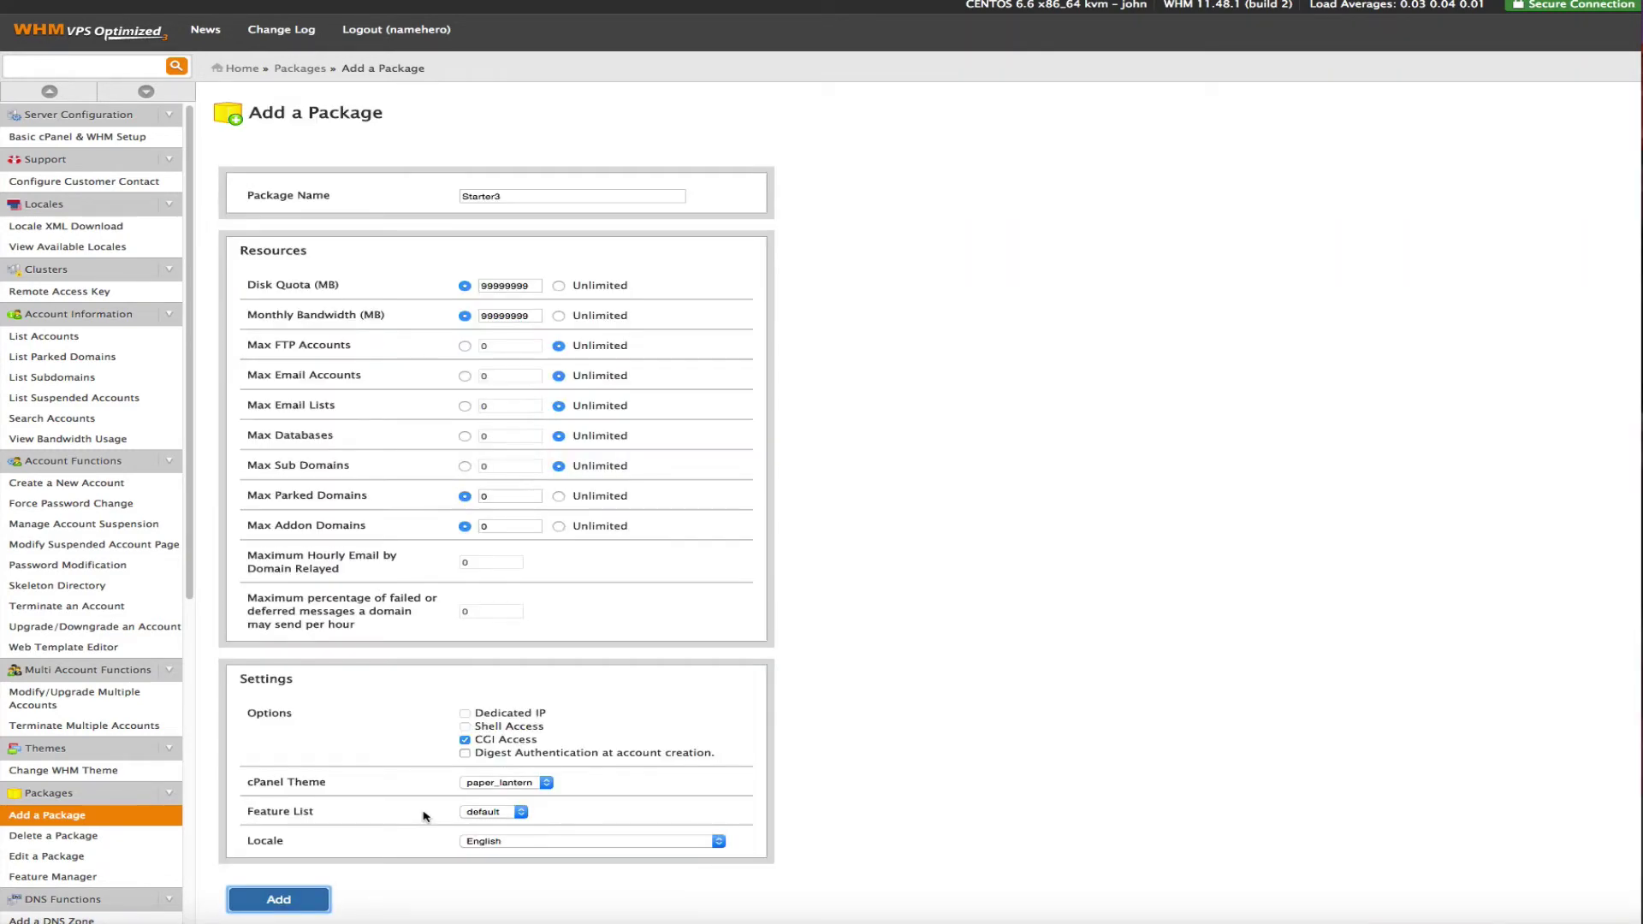
pyautogui.click(266, 903)
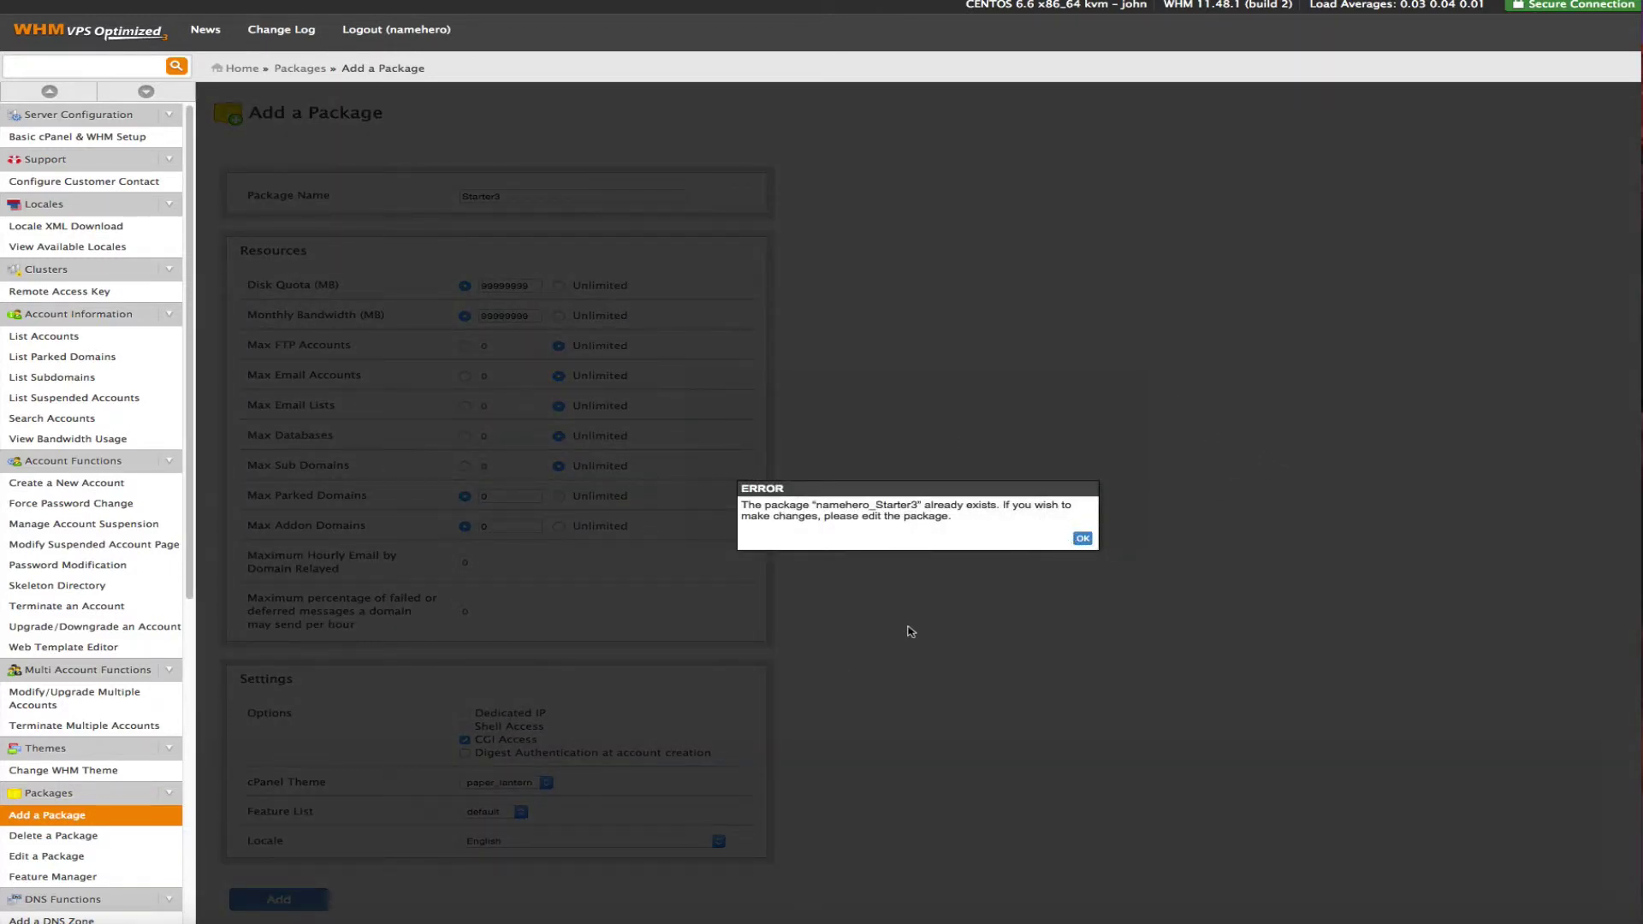
pyautogui.click(1083, 539)
pyautogui.click(73, 858)
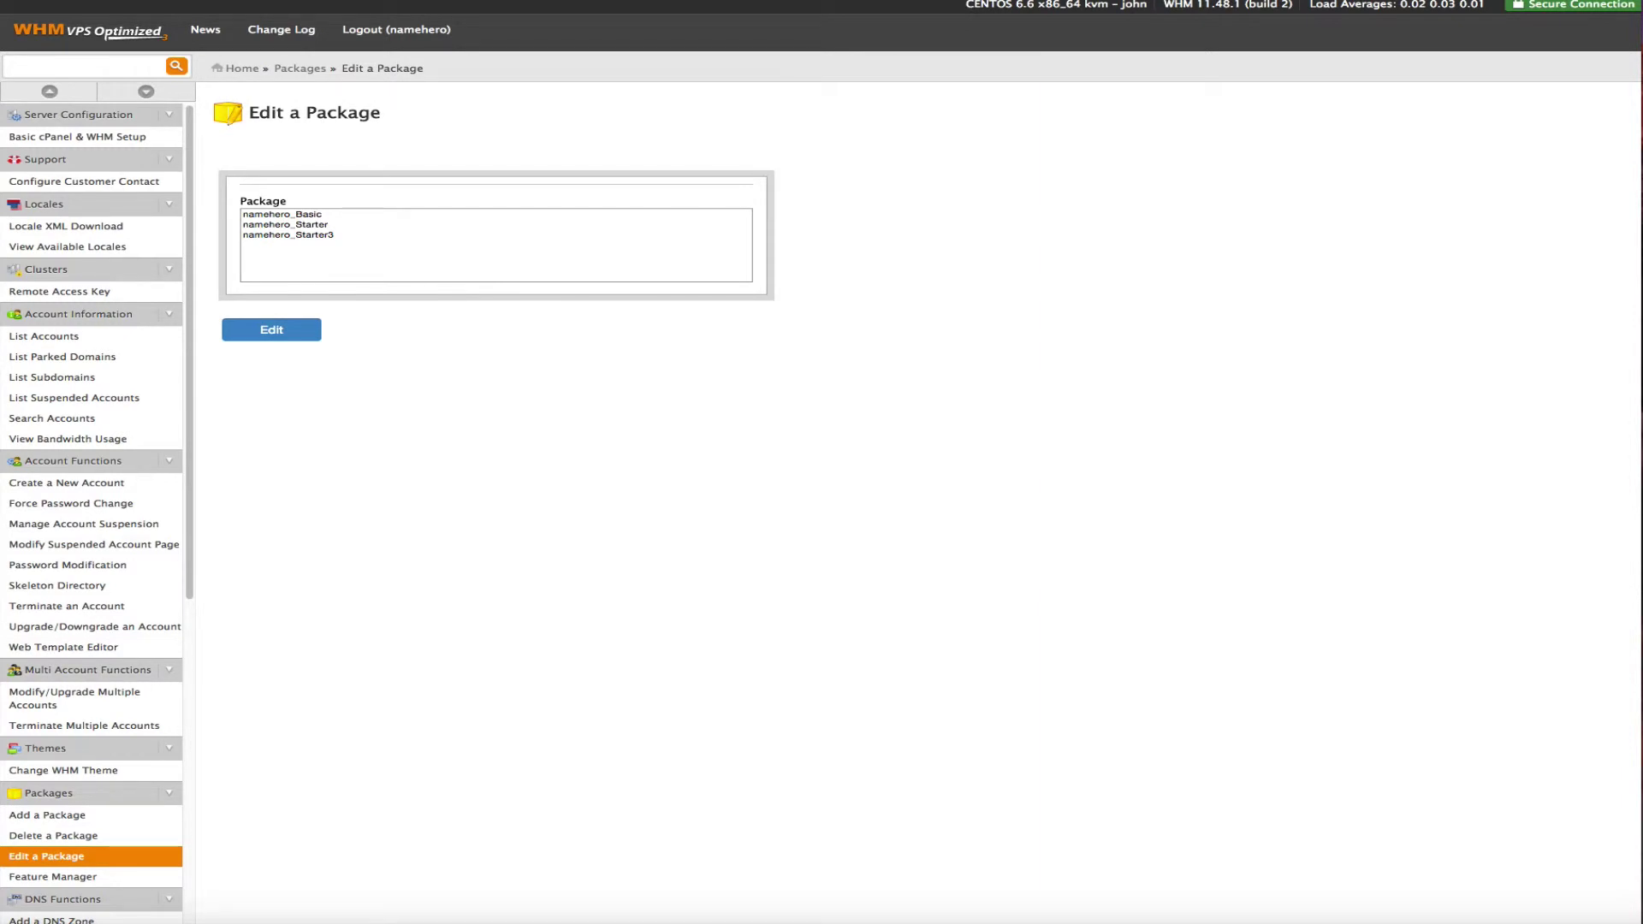
# - Begin a new account with domain namehero.net and username nhnet2
pyautogui.click(66, 483)
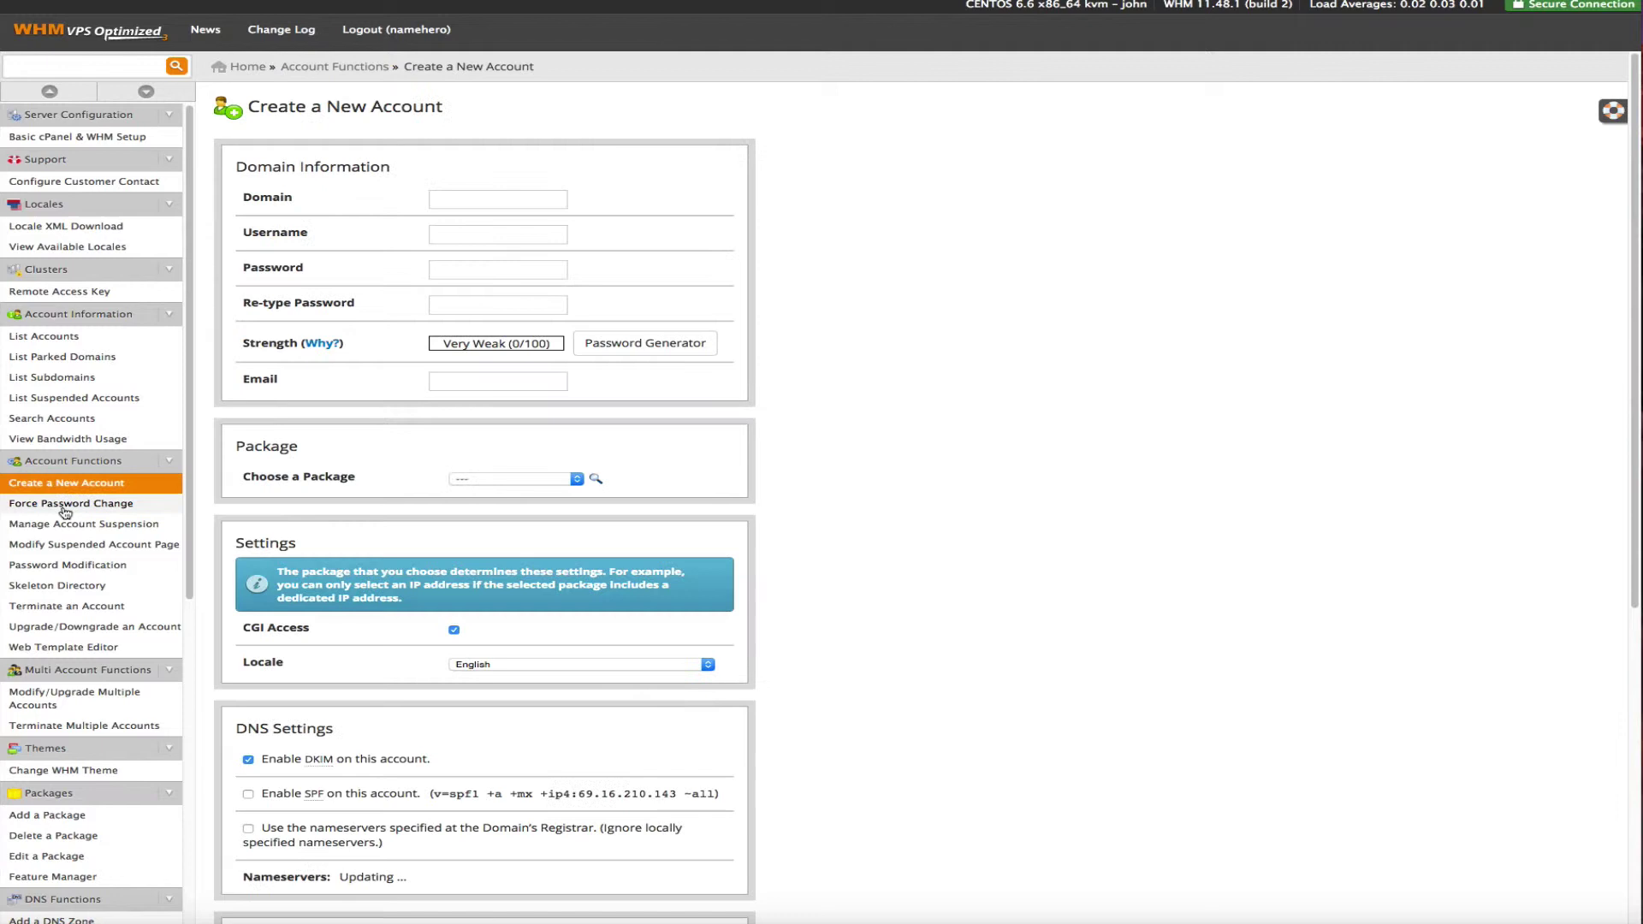
pyautogui.click(476, 199)
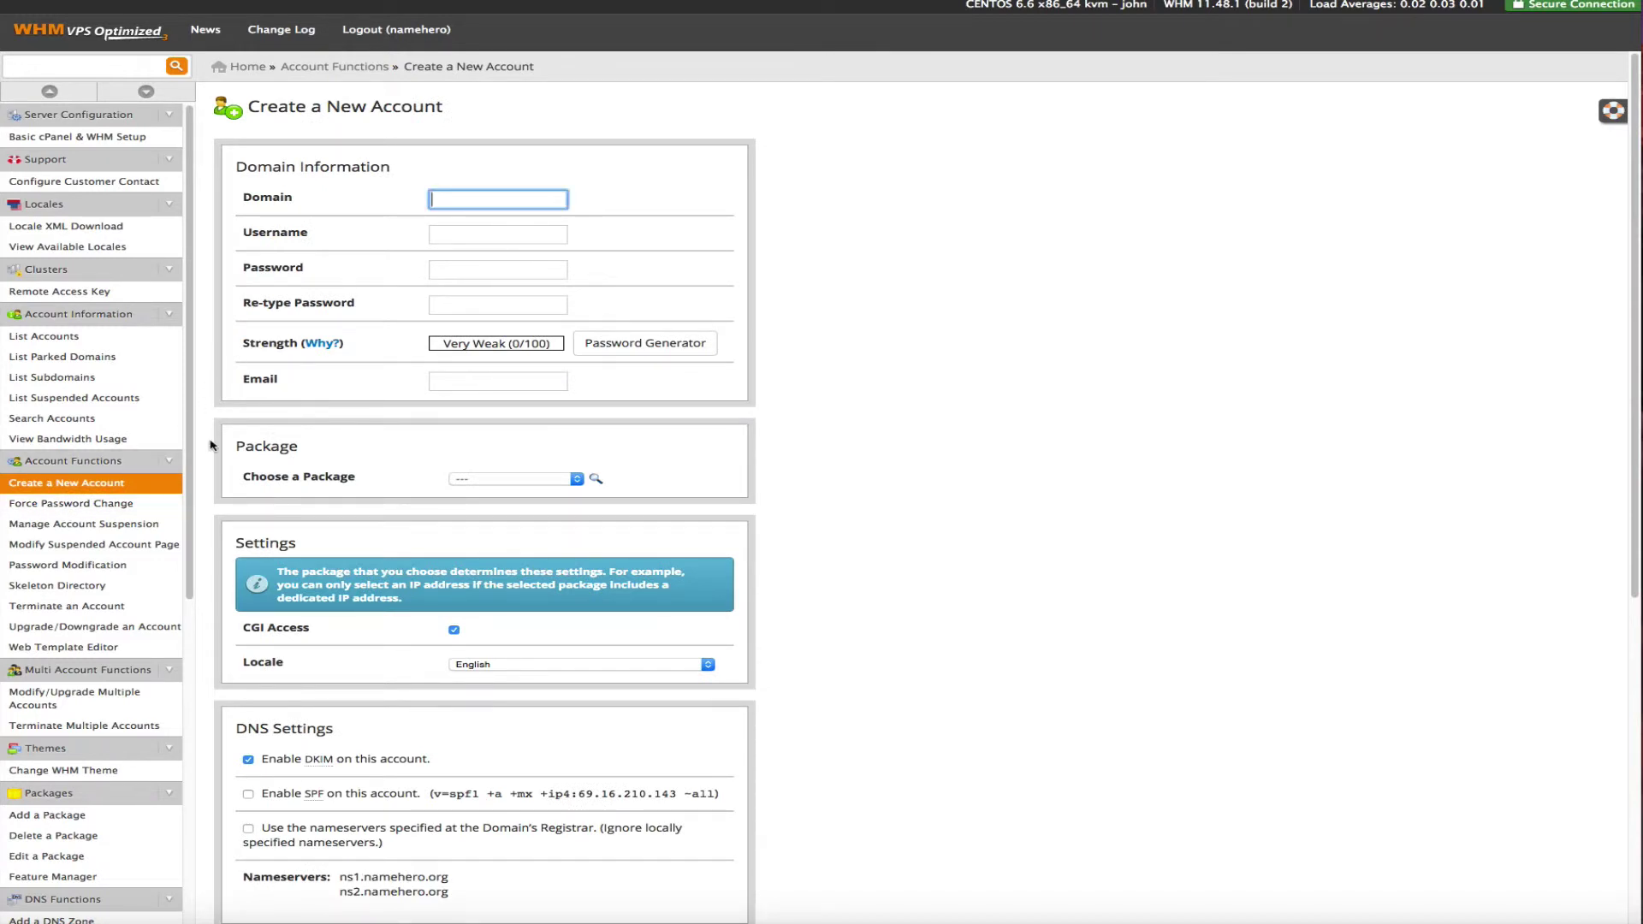
pyautogui.write('nameh')
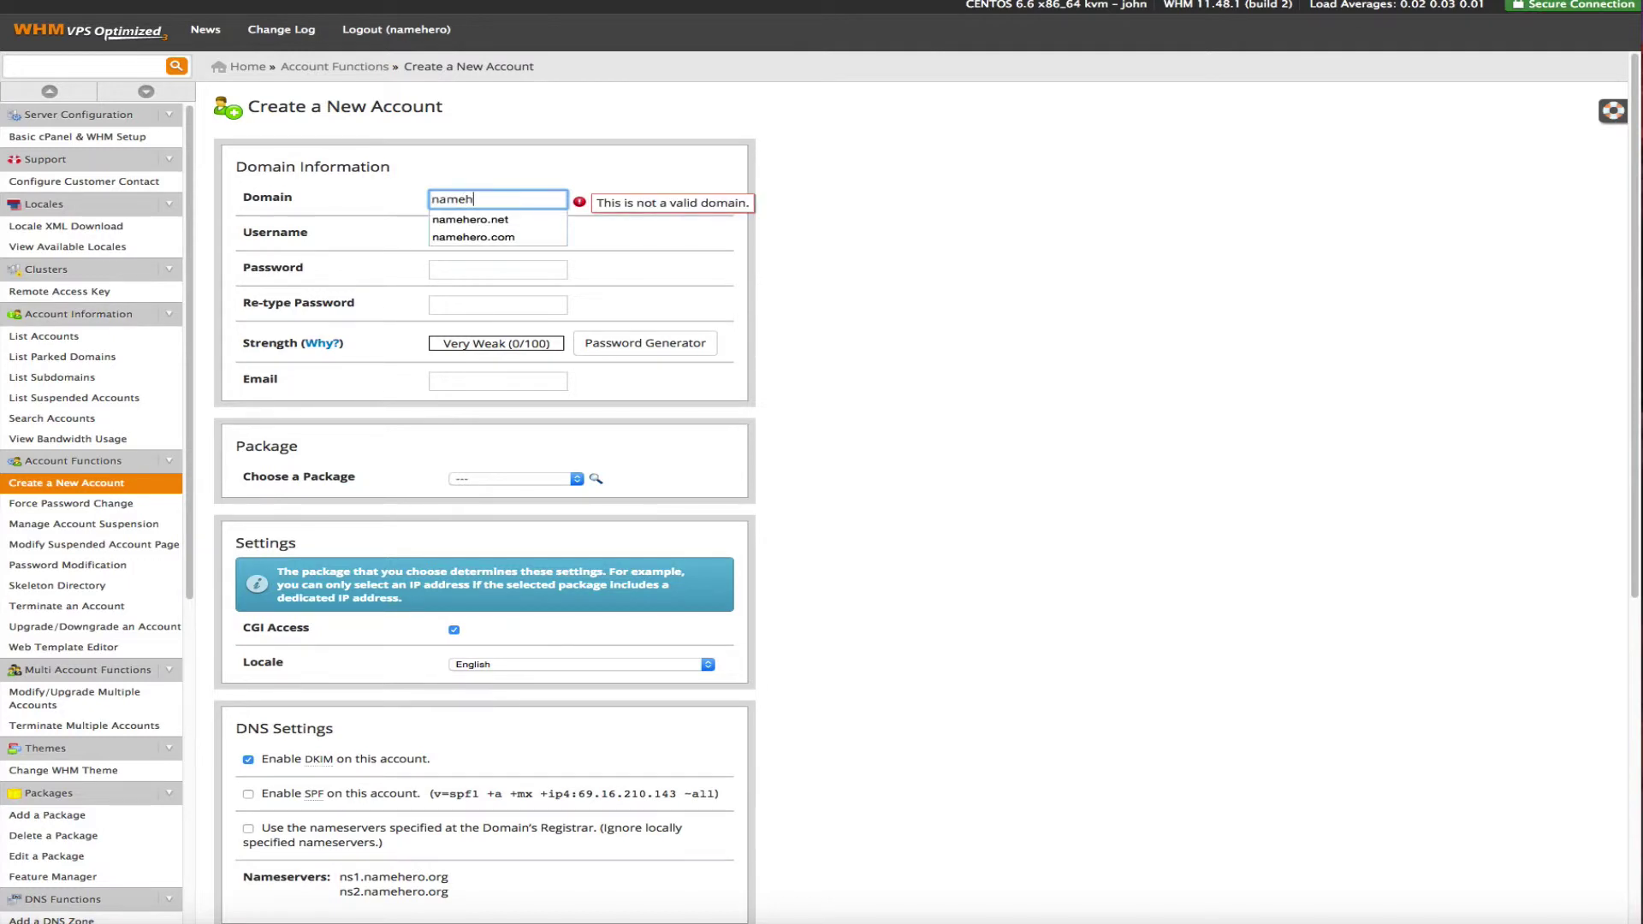
pyautogui.write('ero.net')
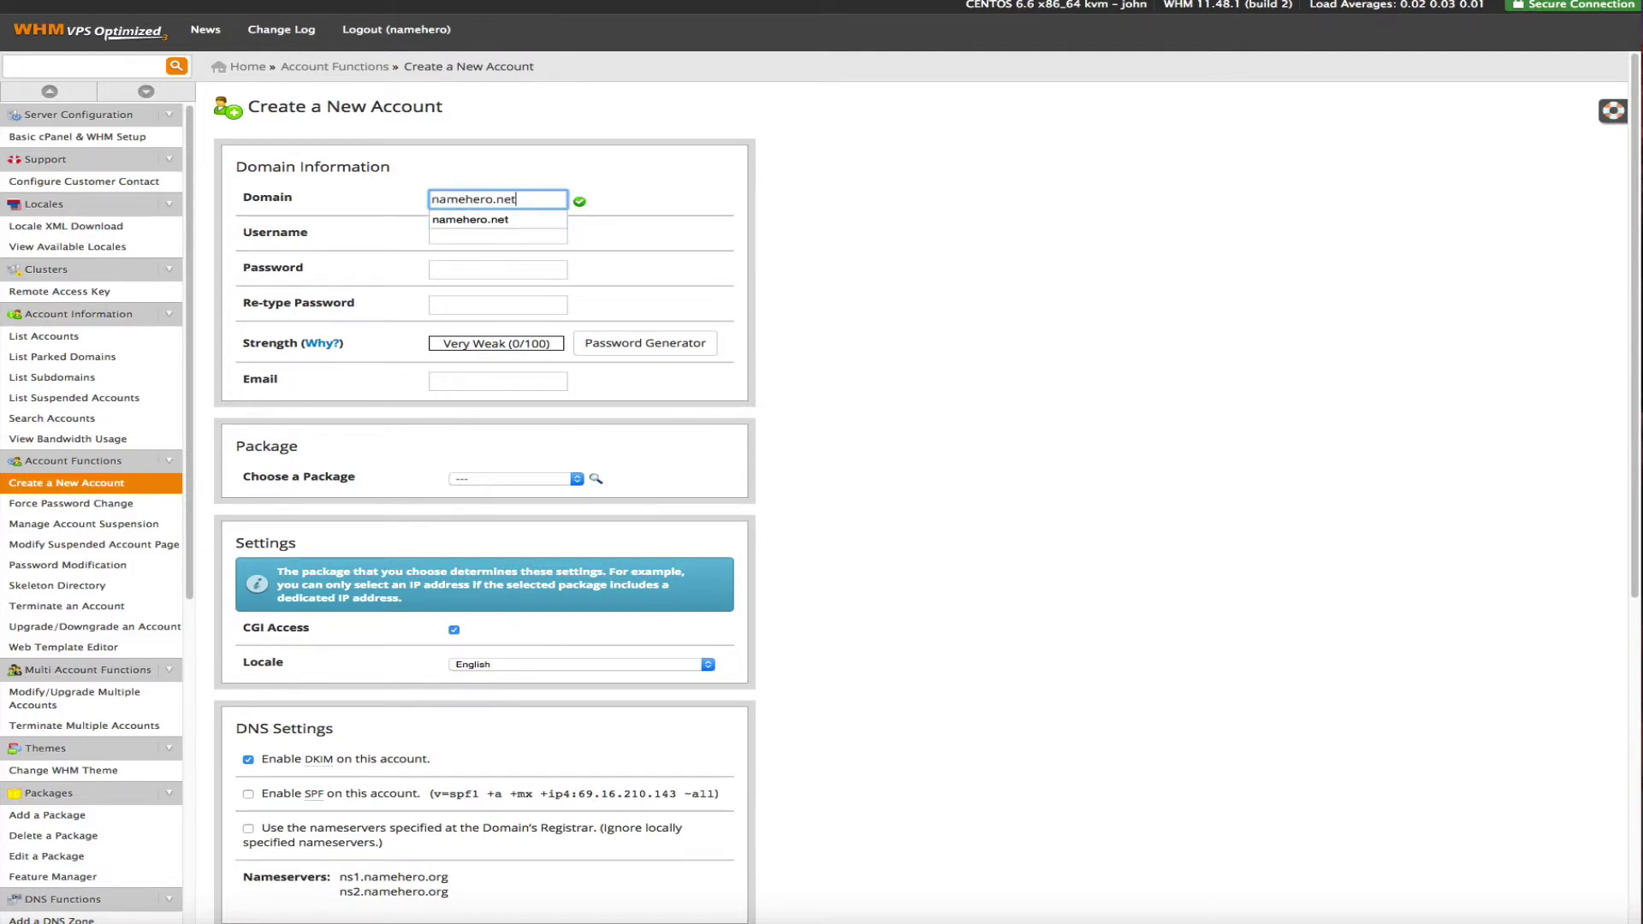
pyautogui.press('Tab')
pyautogui.write('nh')
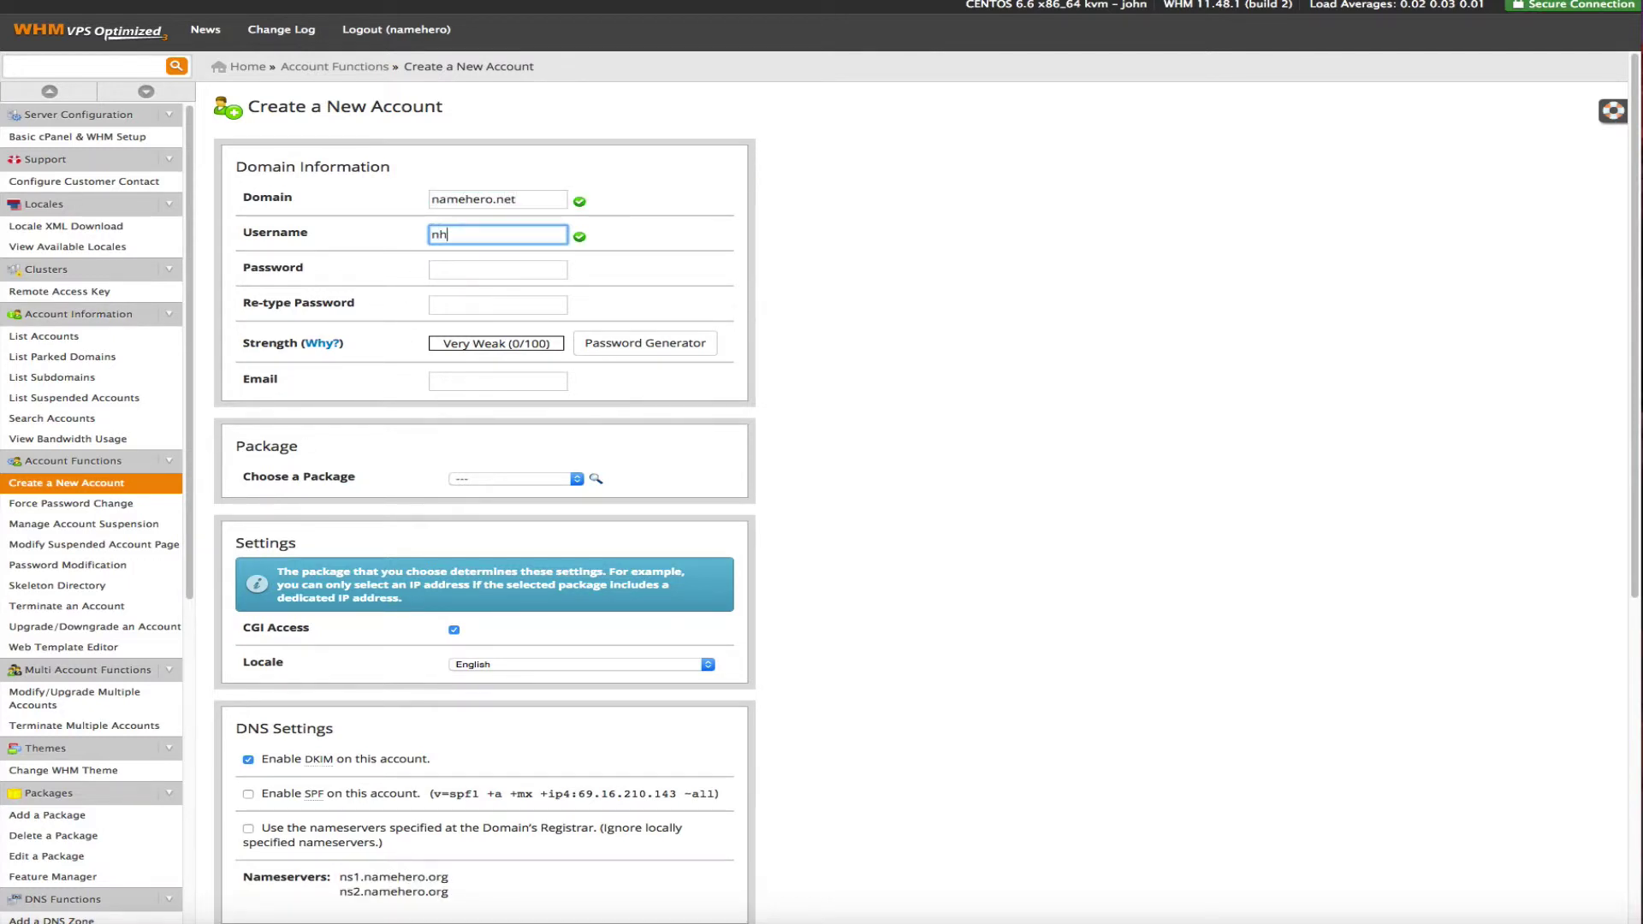
pyautogui.write('net2')
# - Generate a Very Strong password, copy it, and apply it to both password fields
pyautogui.click(644, 341)
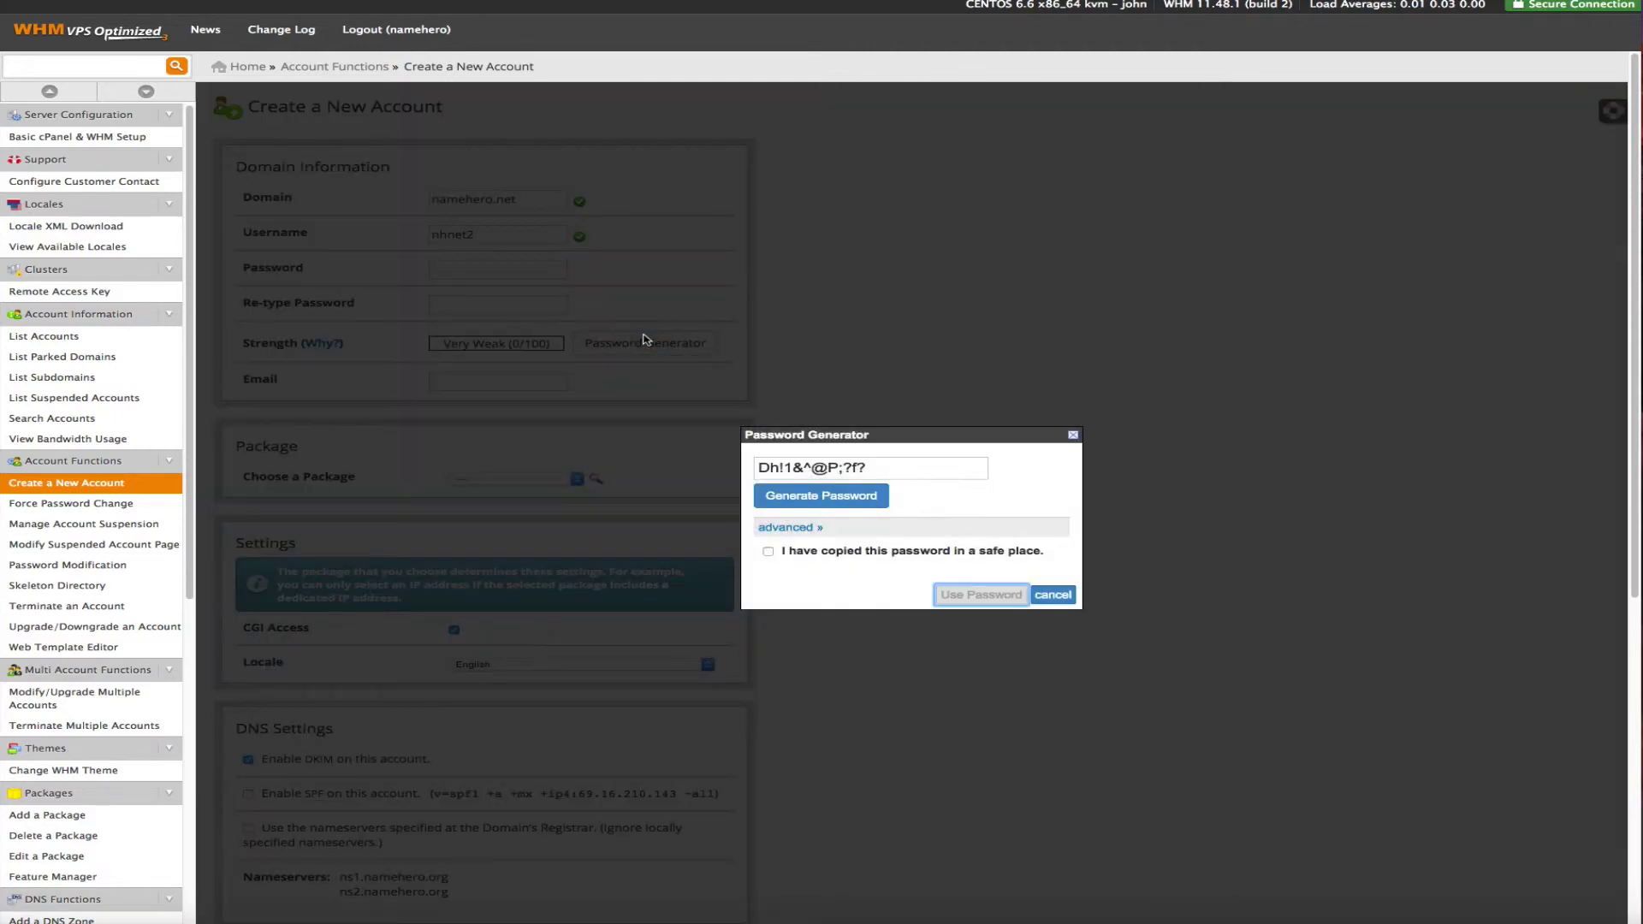
pyautogui.click(914, 472)
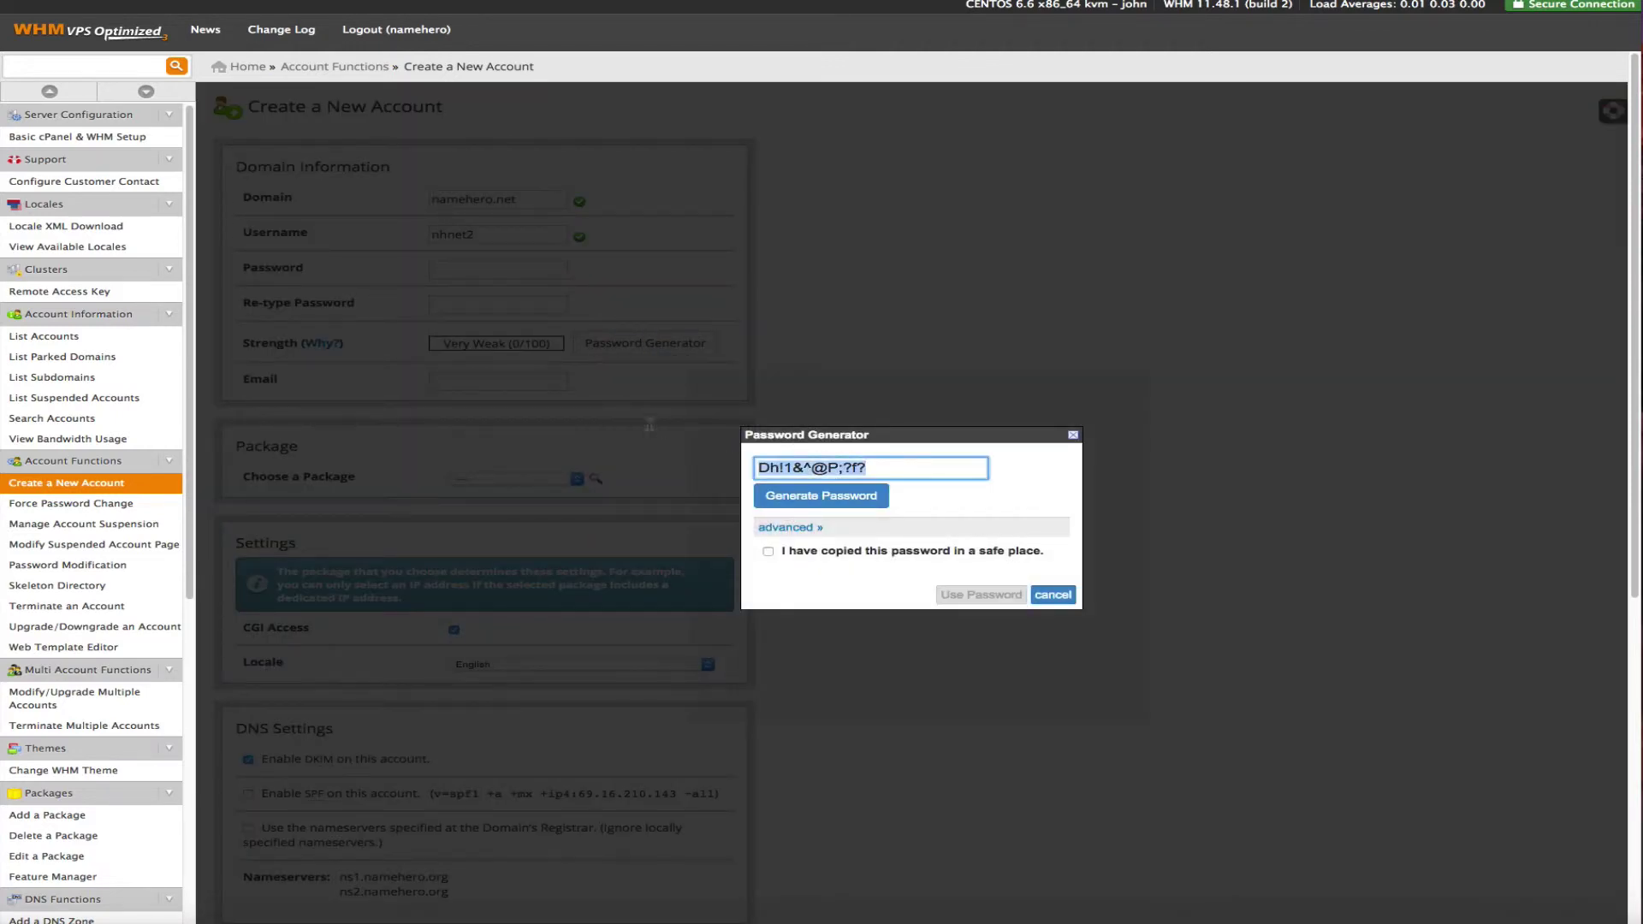
pyautogui.rightClick(811, 471)
pyautogui.click(847, 524)
pyautogui.click(768, 551)
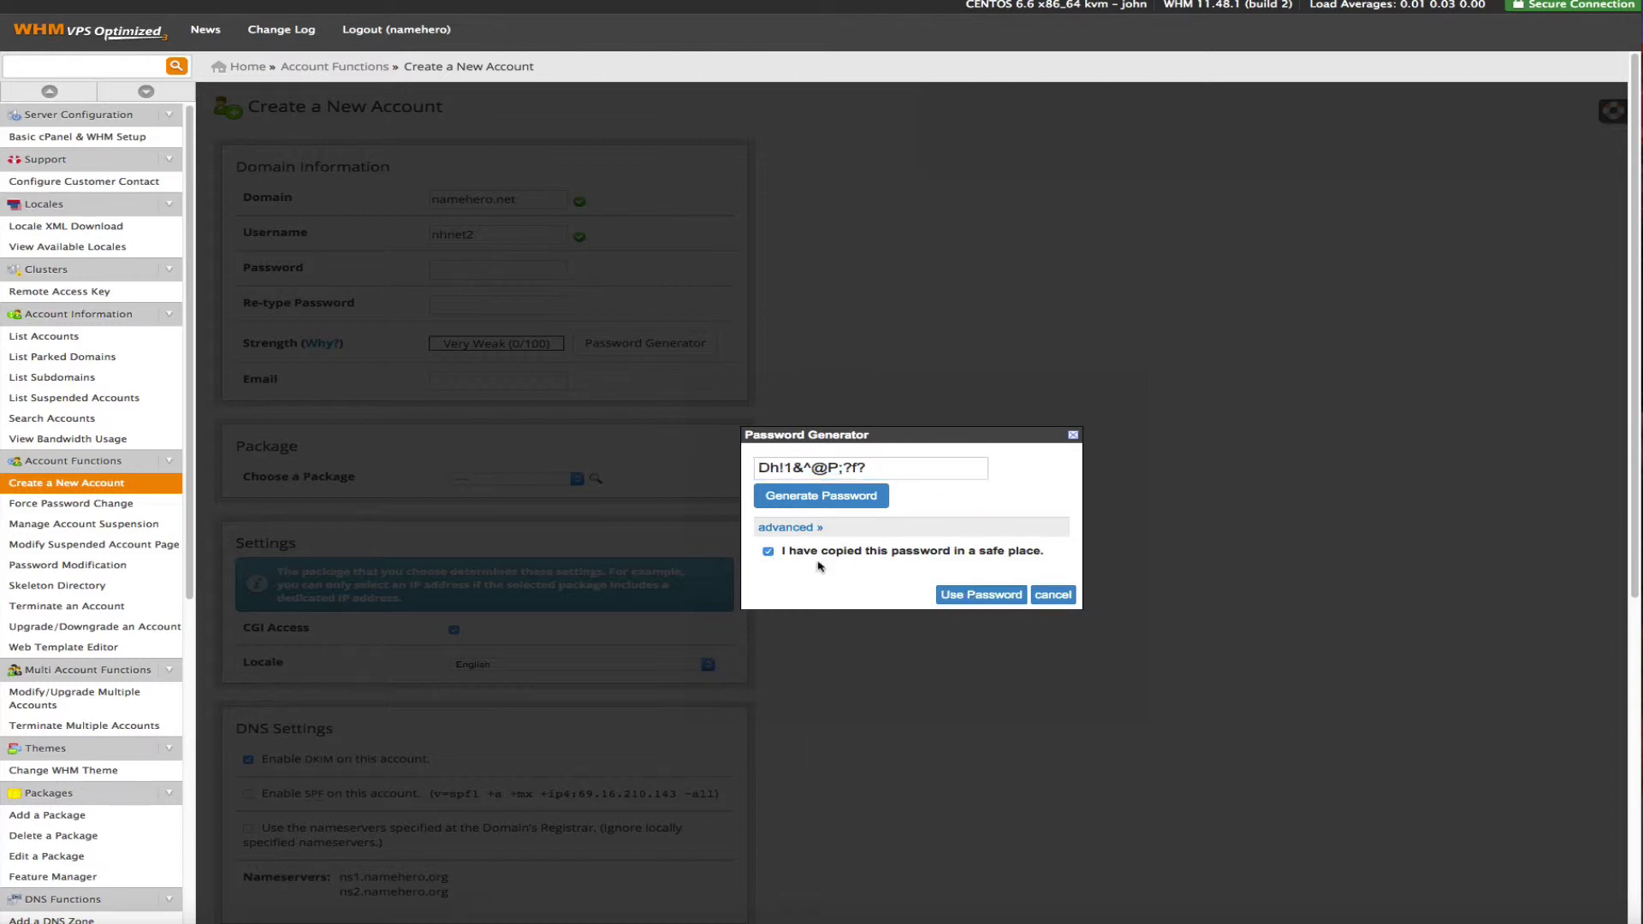
pyautogui.click(948, 595)
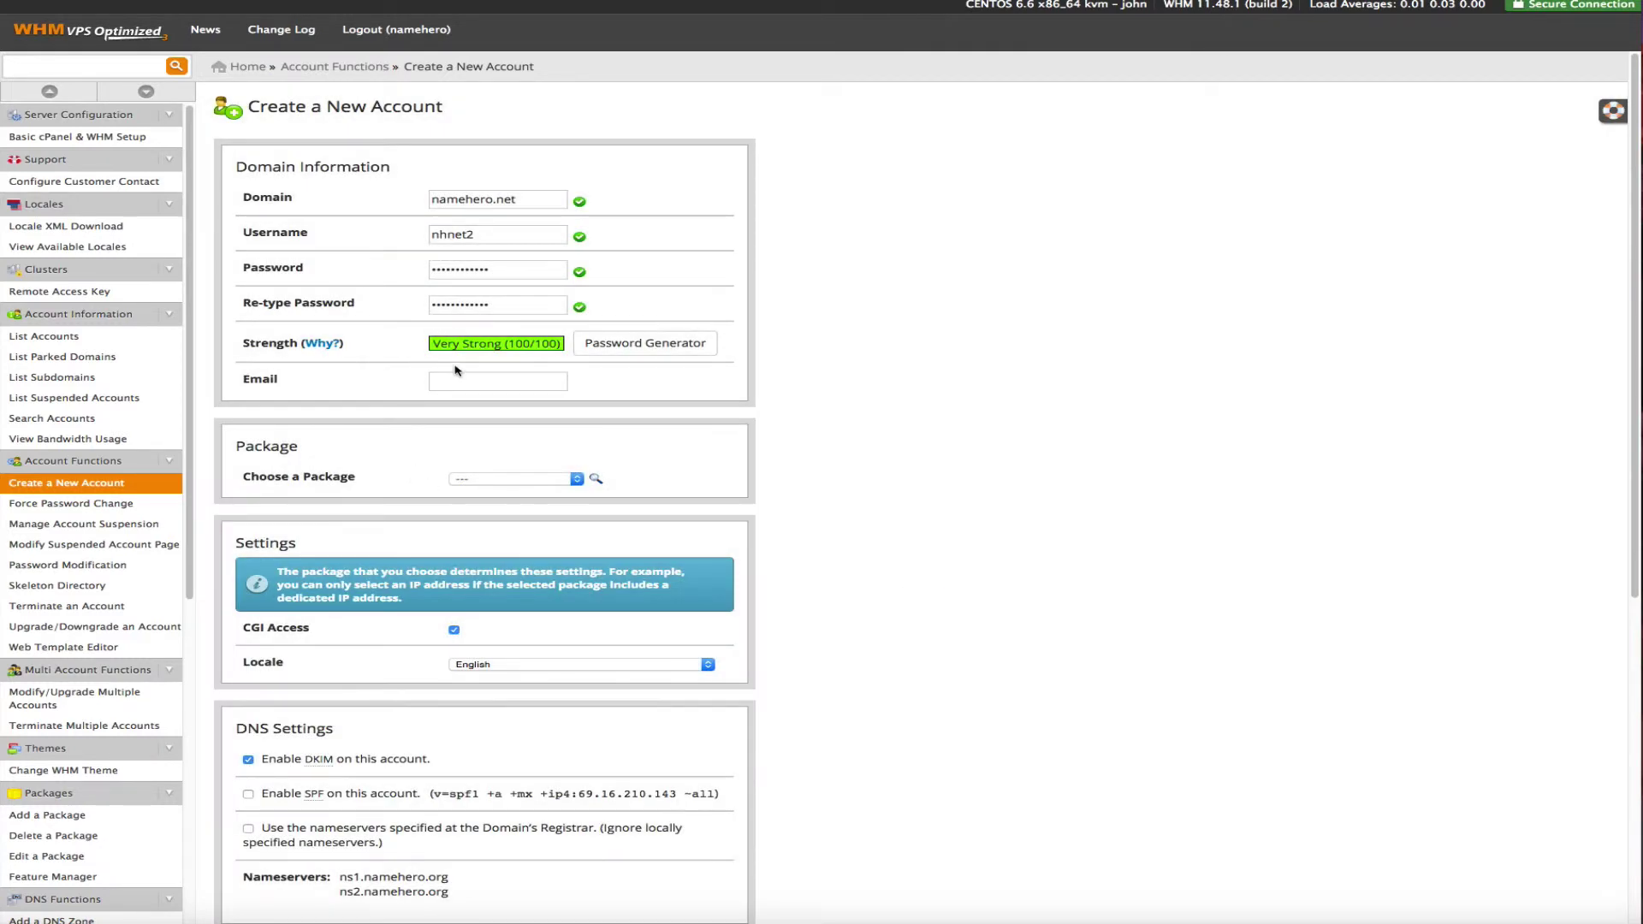
pyautogui.click(452, 381)
# - Assign the namehero_Starter package to the new namehero.net account
pyautogui.click(494, 478)
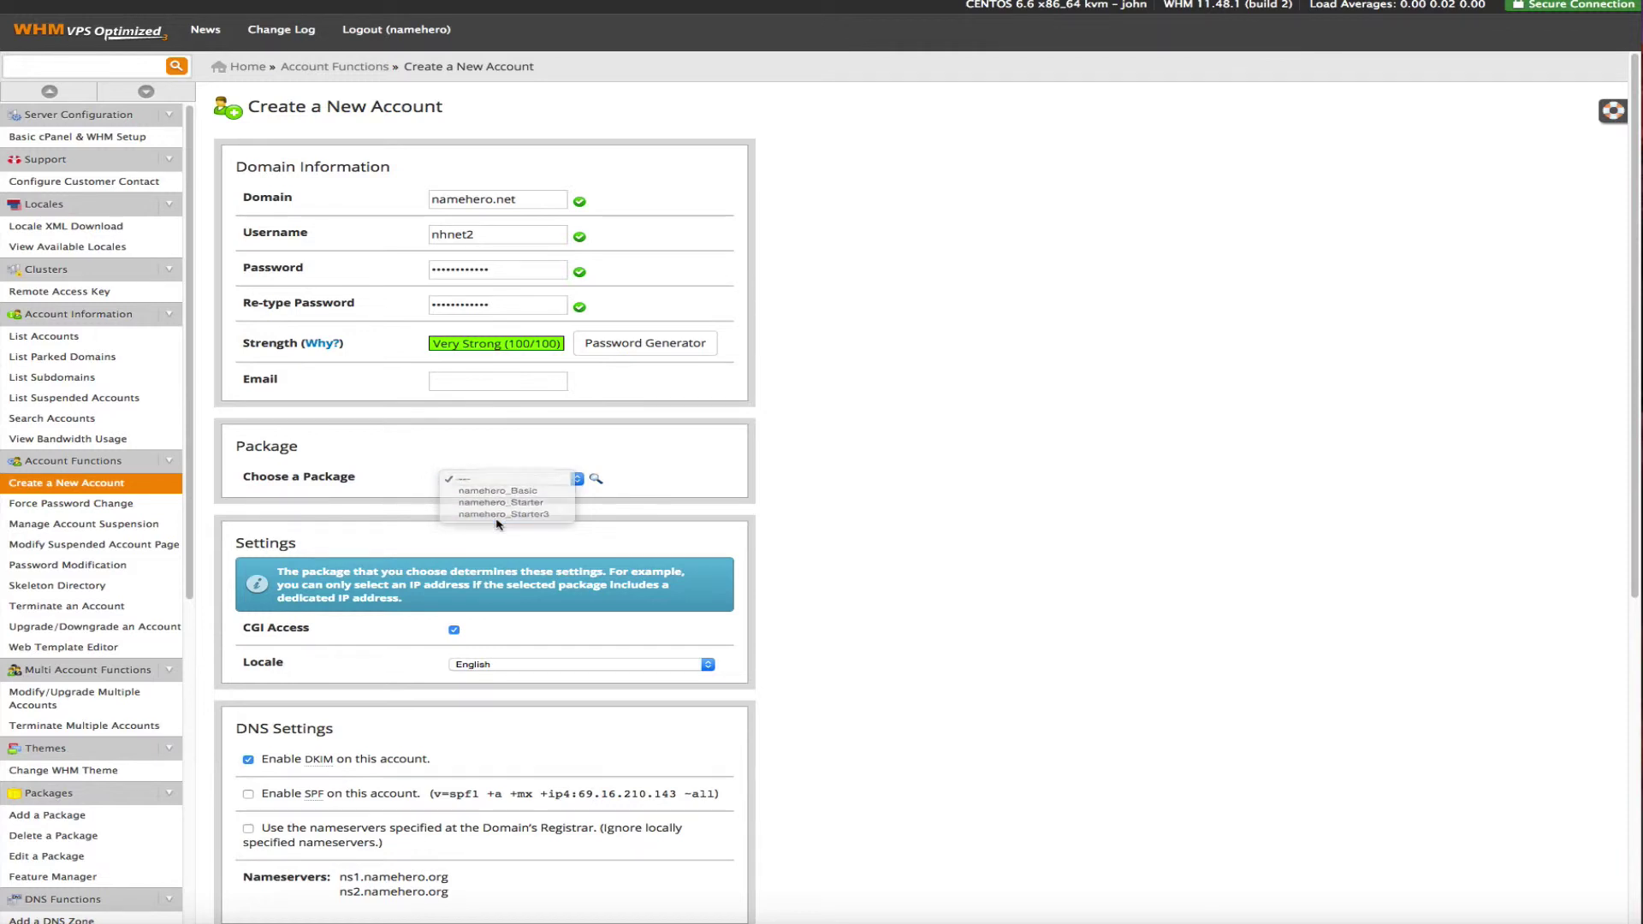
pyautogui.click(501, 504)
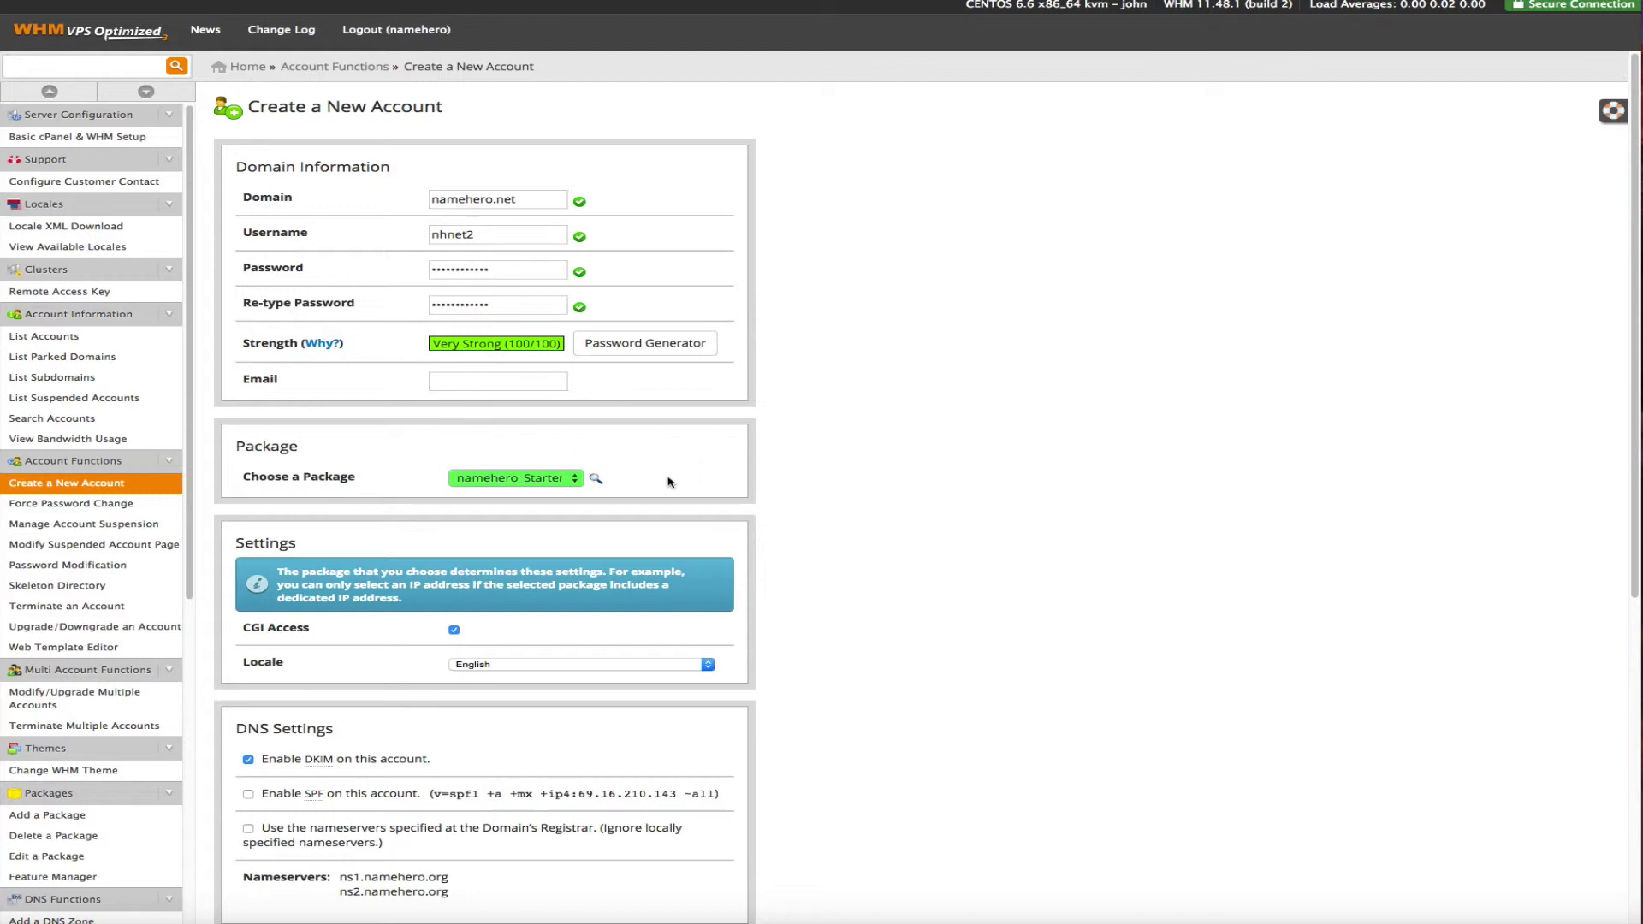
pyautogui.scroll(-1, 644, 487)
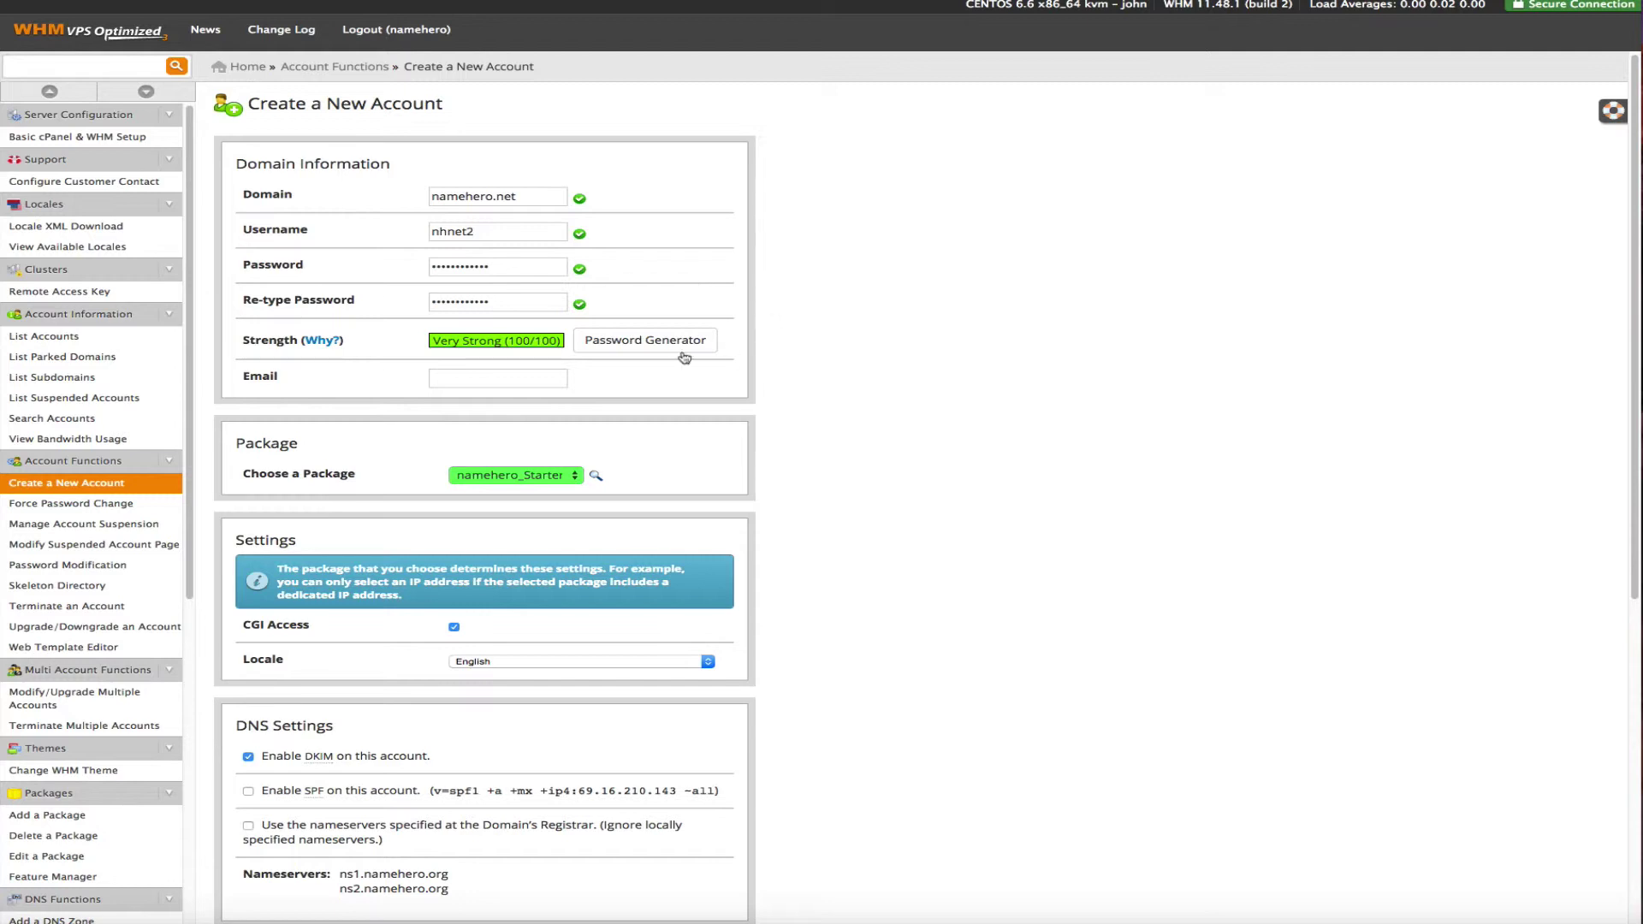
pyautogui.scroll(-4, 660, 357)
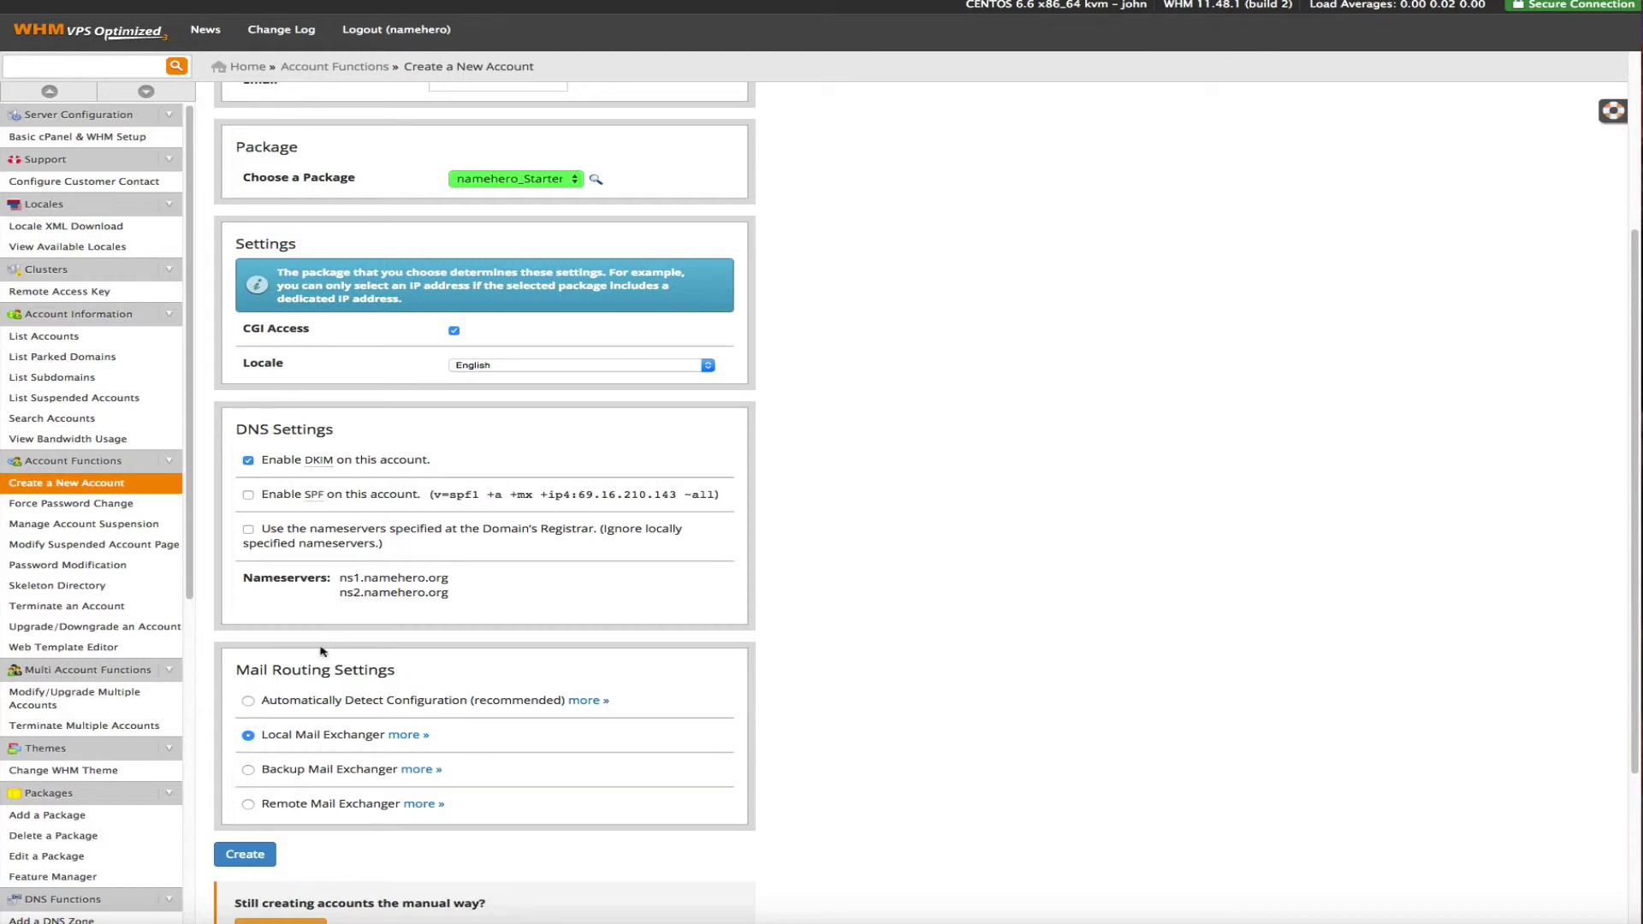
pyautogui.scroll(-1, 361, 652)
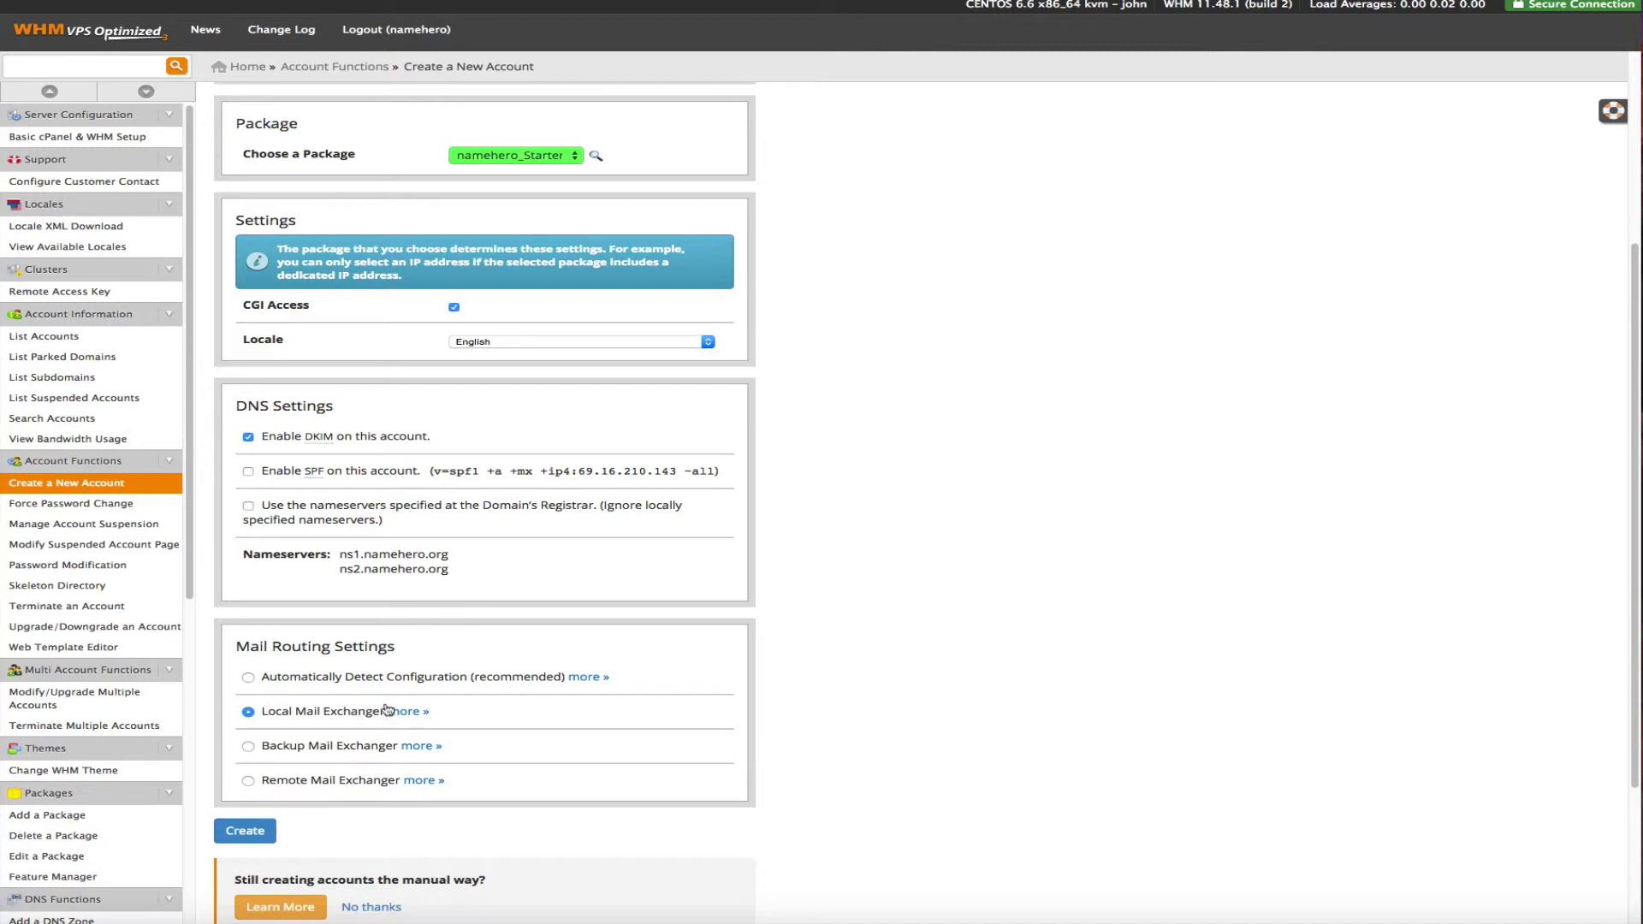
# - Keep mail routing on Local Mail Exchanger and submit the account form
pyautogui.click(302, 682)
pyautogui.click(292, 716)
pyautogui.scroll(-1, 291, 719)
pyautogui.press('Tab')
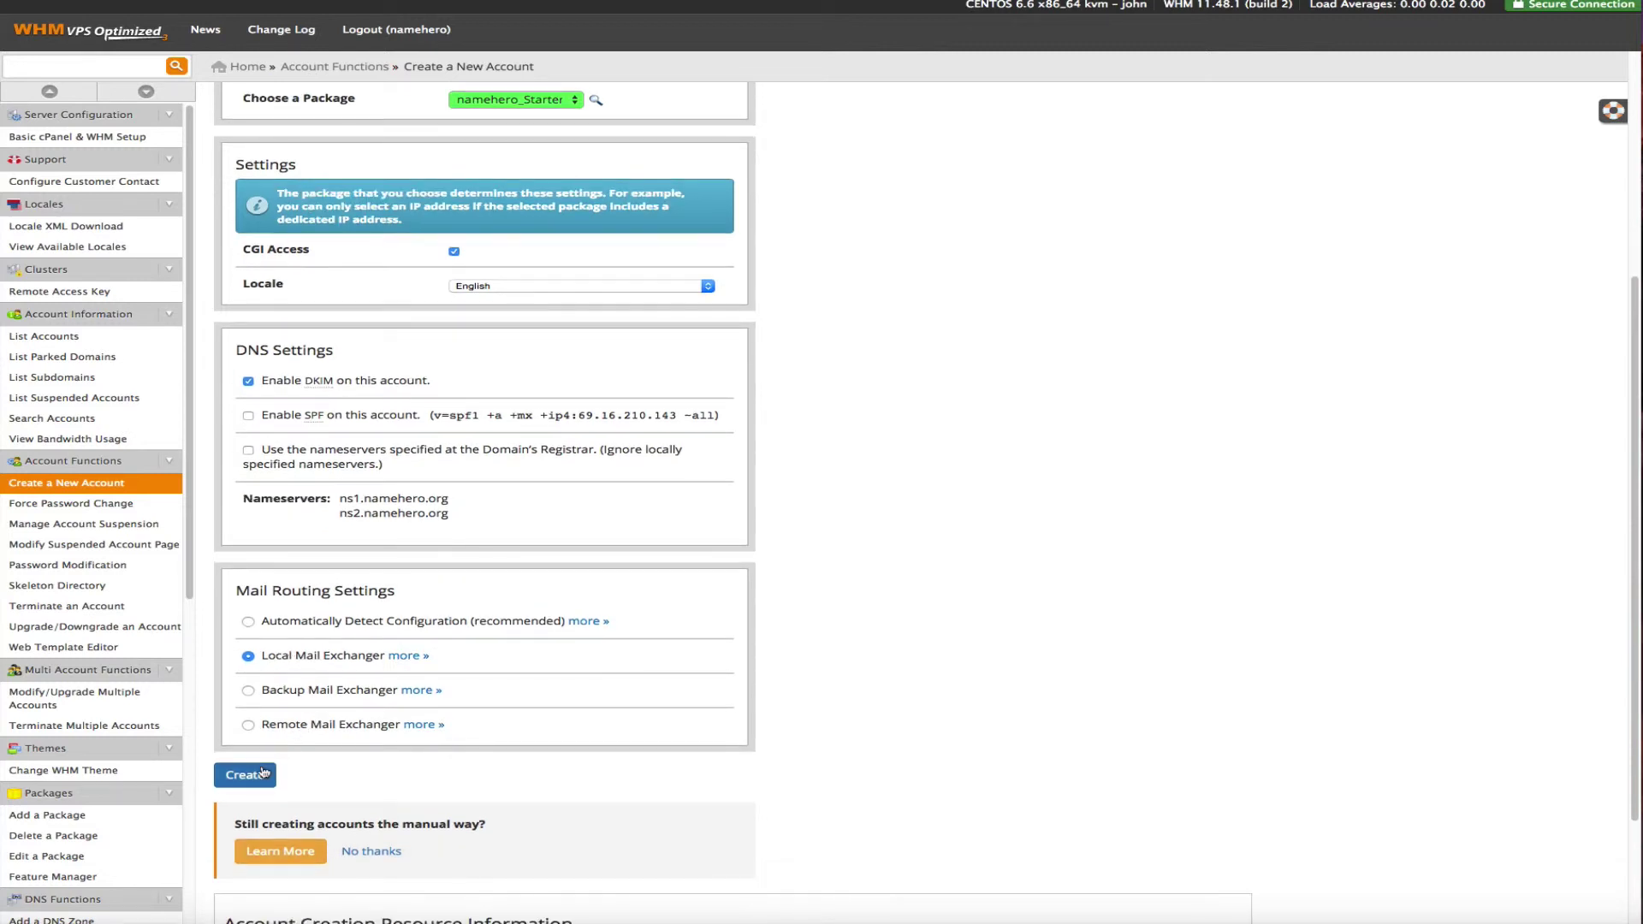
pyautogui.press('Return')
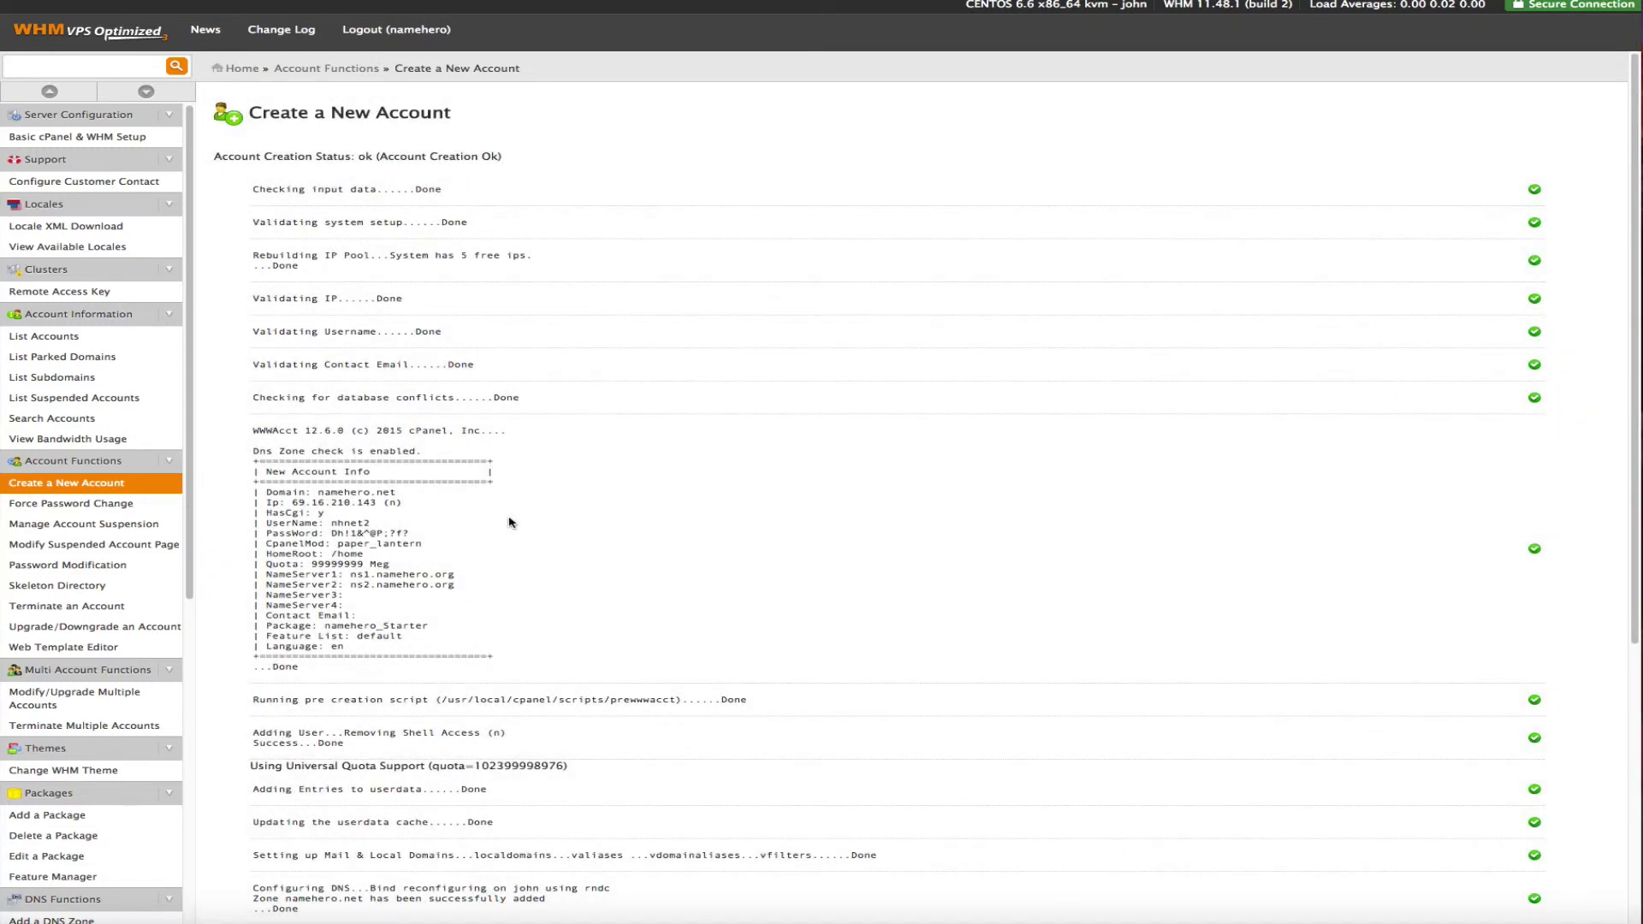
# - List the hosting accounts, now showing namehero.net alongside namehero.org
pyautogui.click(51, 336)
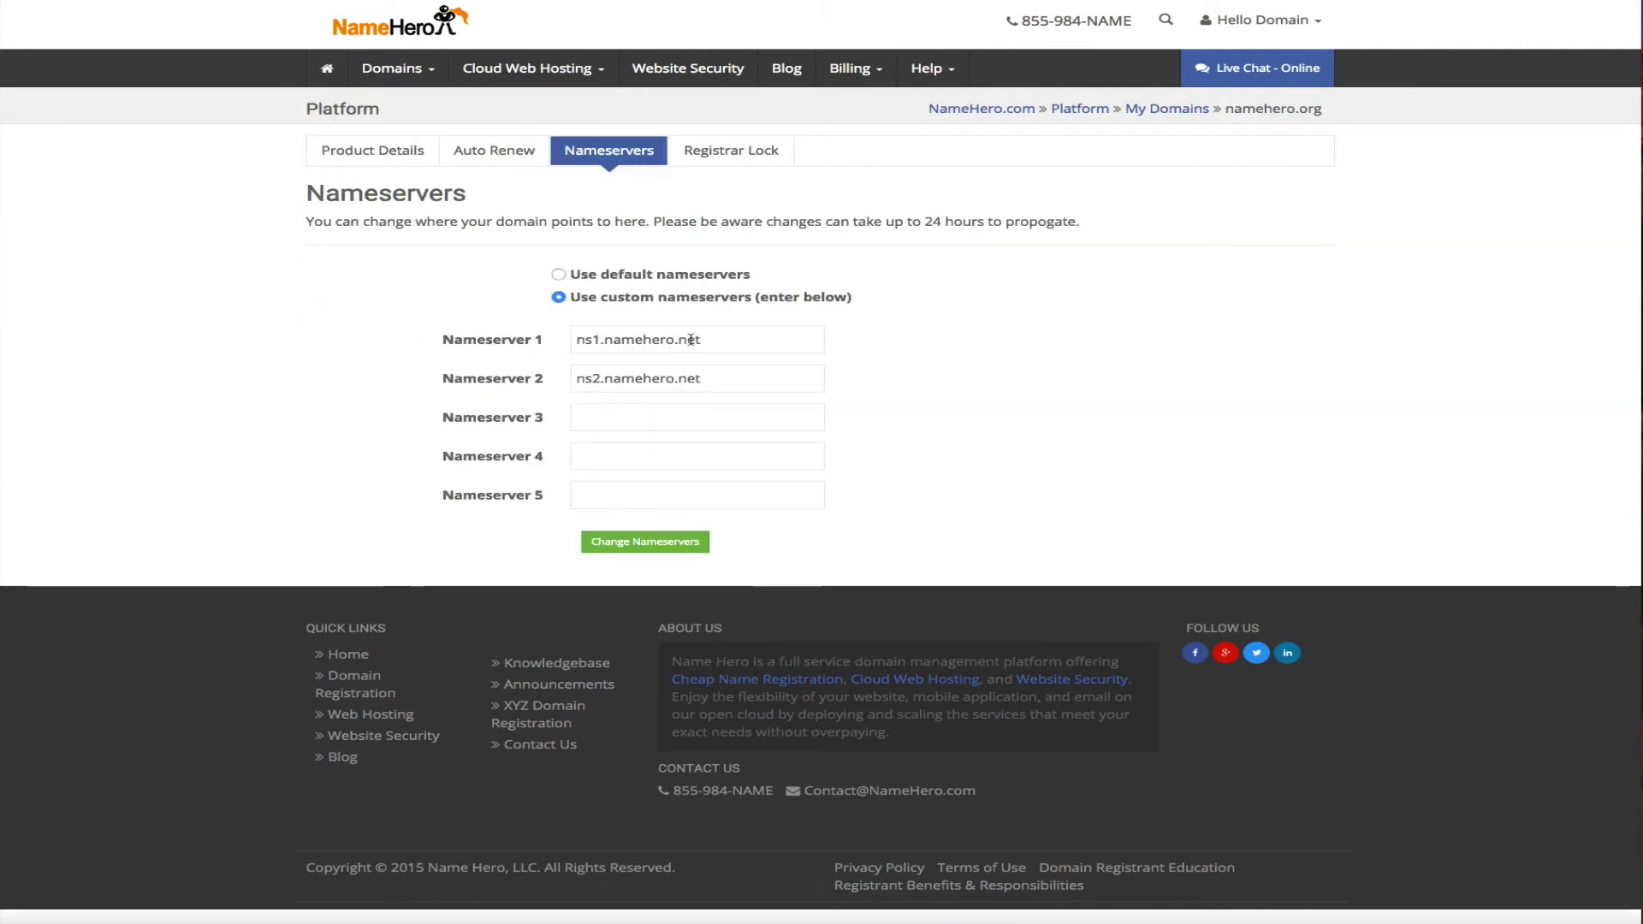
pyautogui.moveTo(711, 341); pyautogui.dragTo(615, 324)
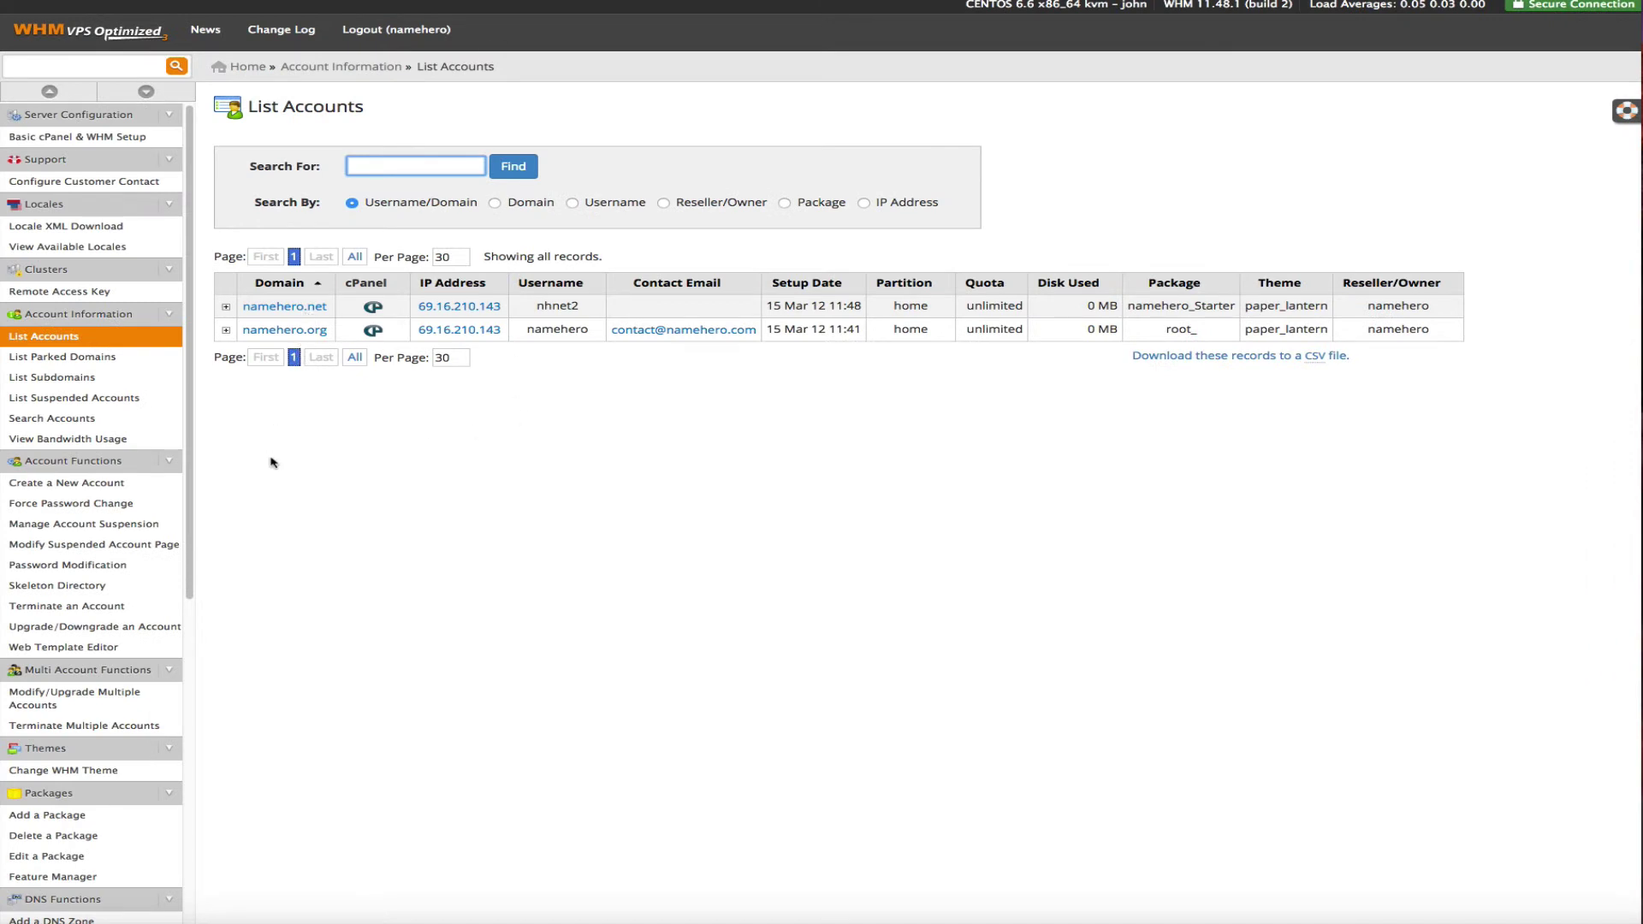
pyautogui.click(273, 462)
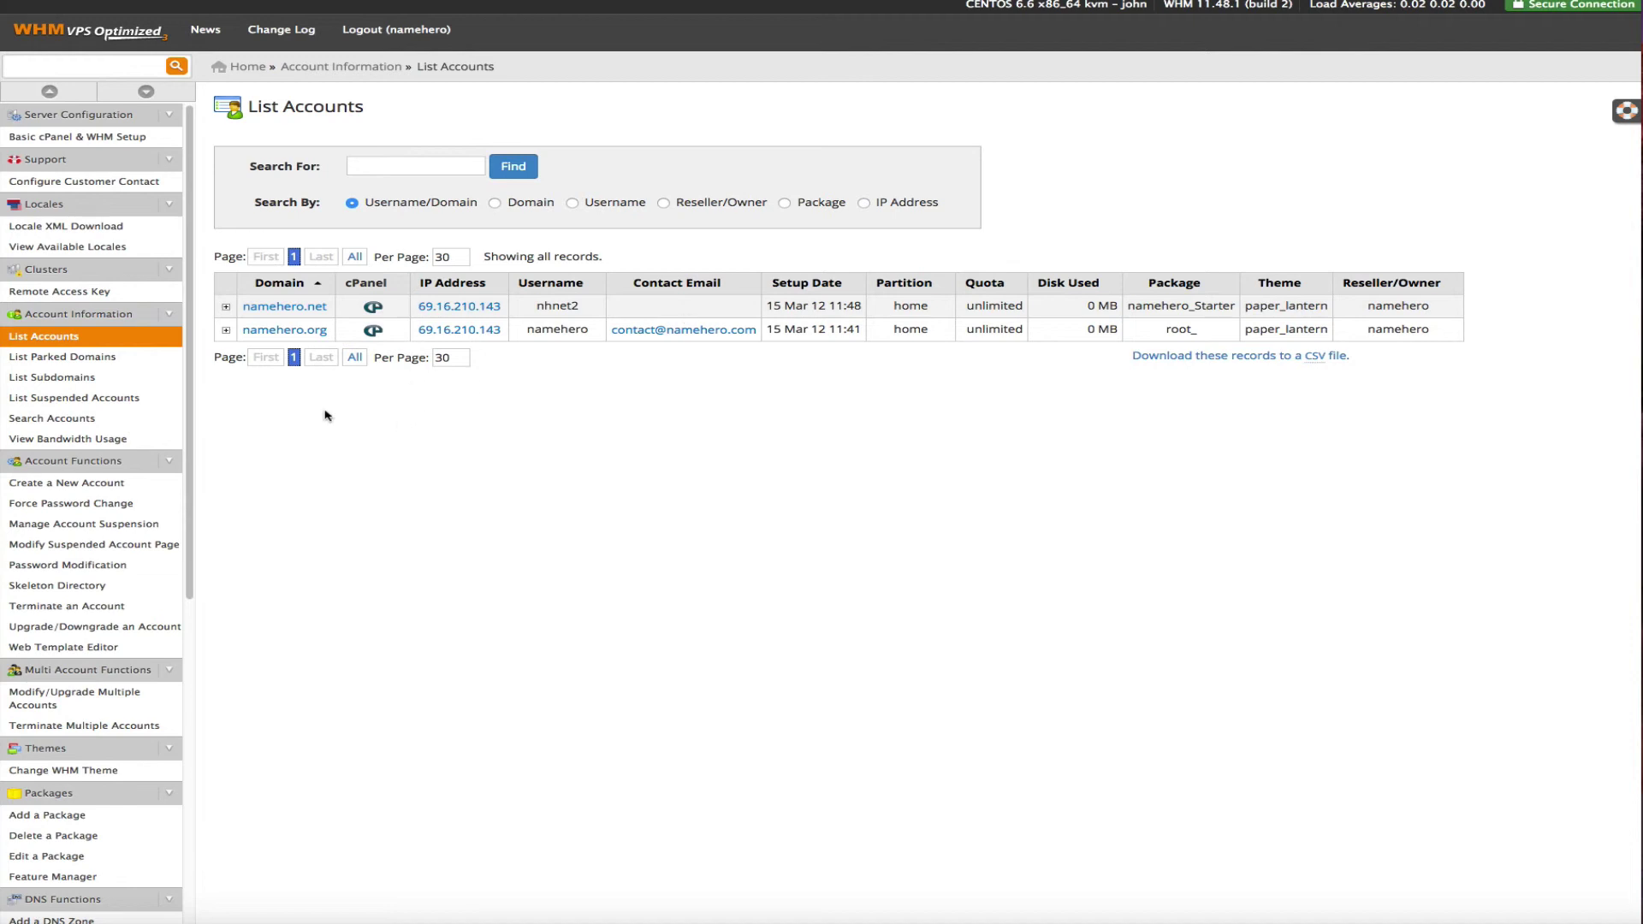
# - Find 'create' in the sidebar, reopen Create a New Account, and review the 0.34/50000 disk and 0/500000 bandwidth limits
pyautogui.click(117, 67)
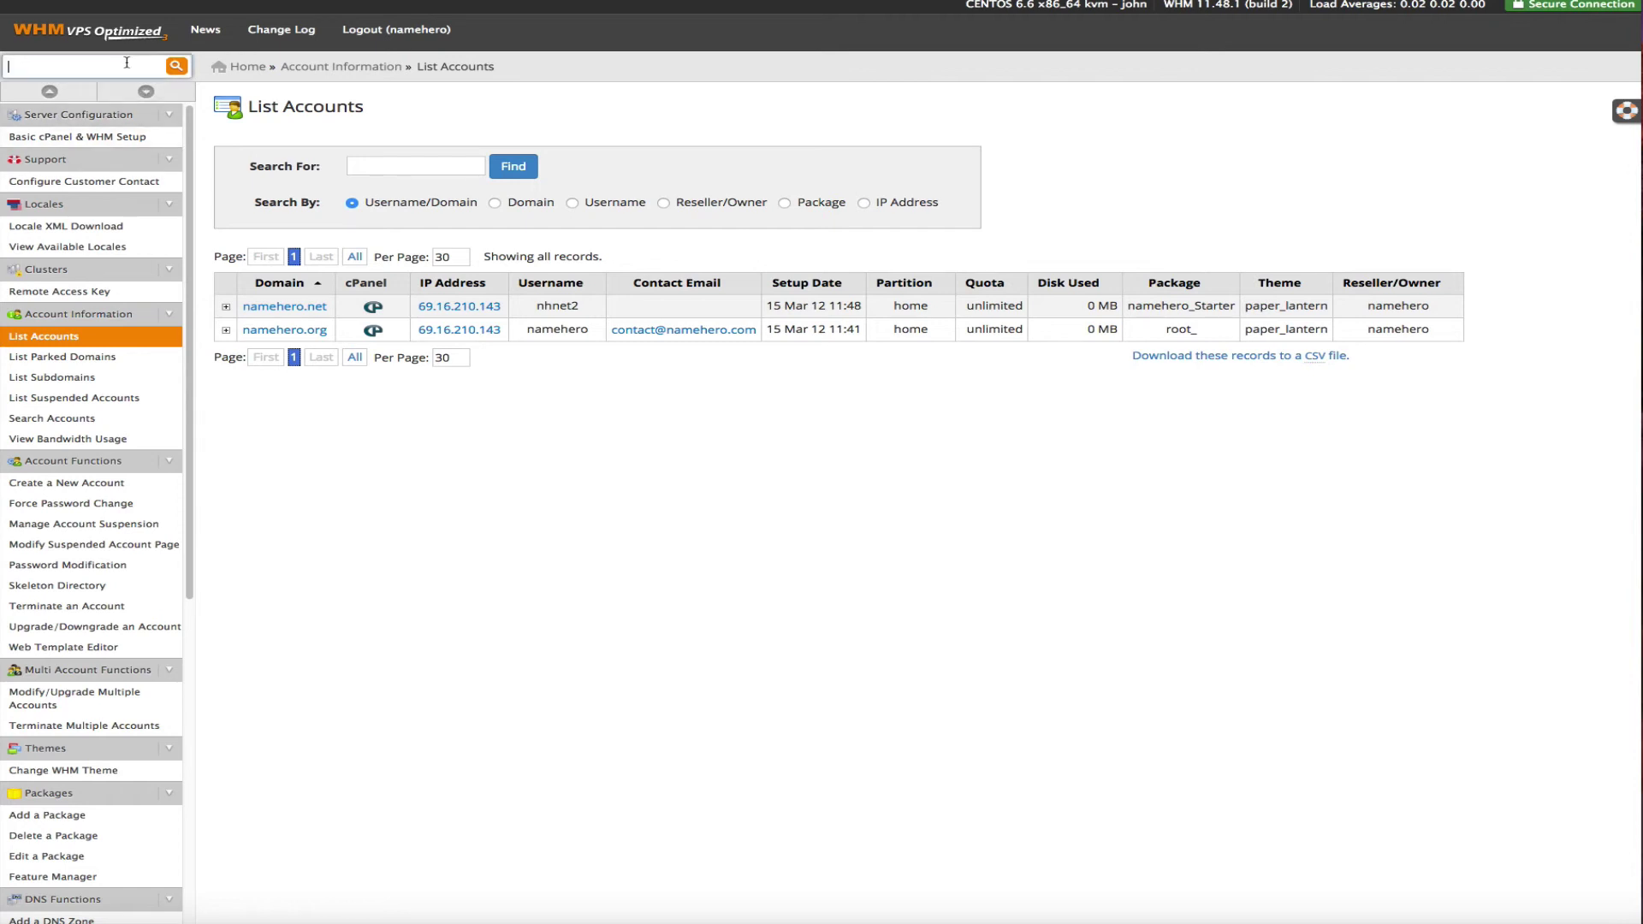
pyautogui.write('create')
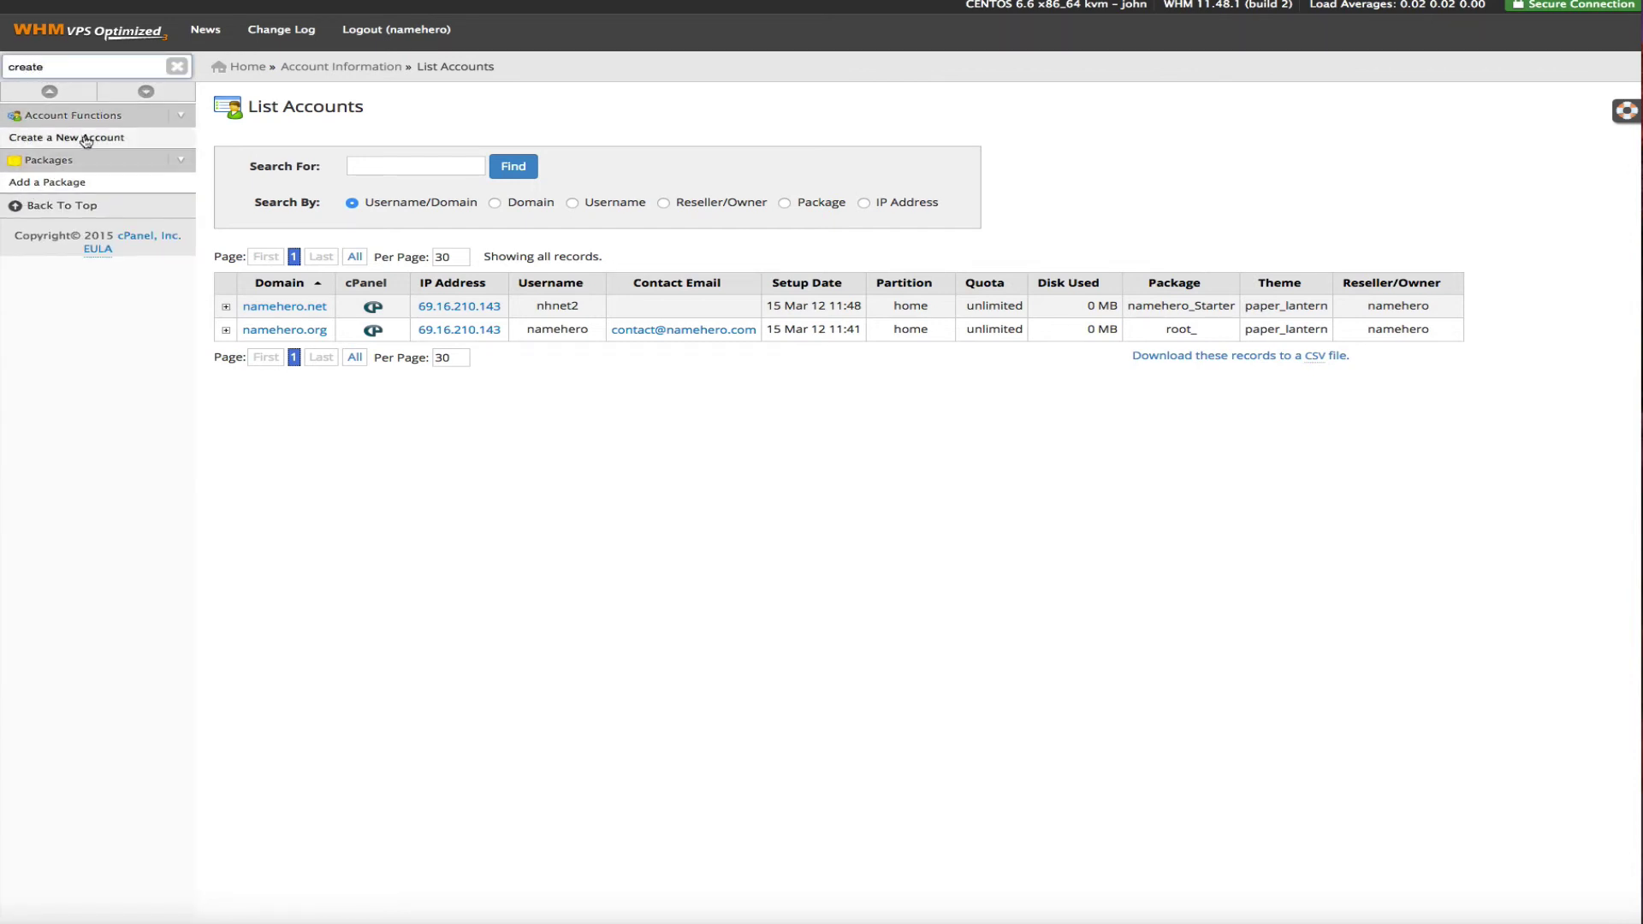
pyautogui.click(85, 137)
pyautogui.scroll(-2, 453, 655)
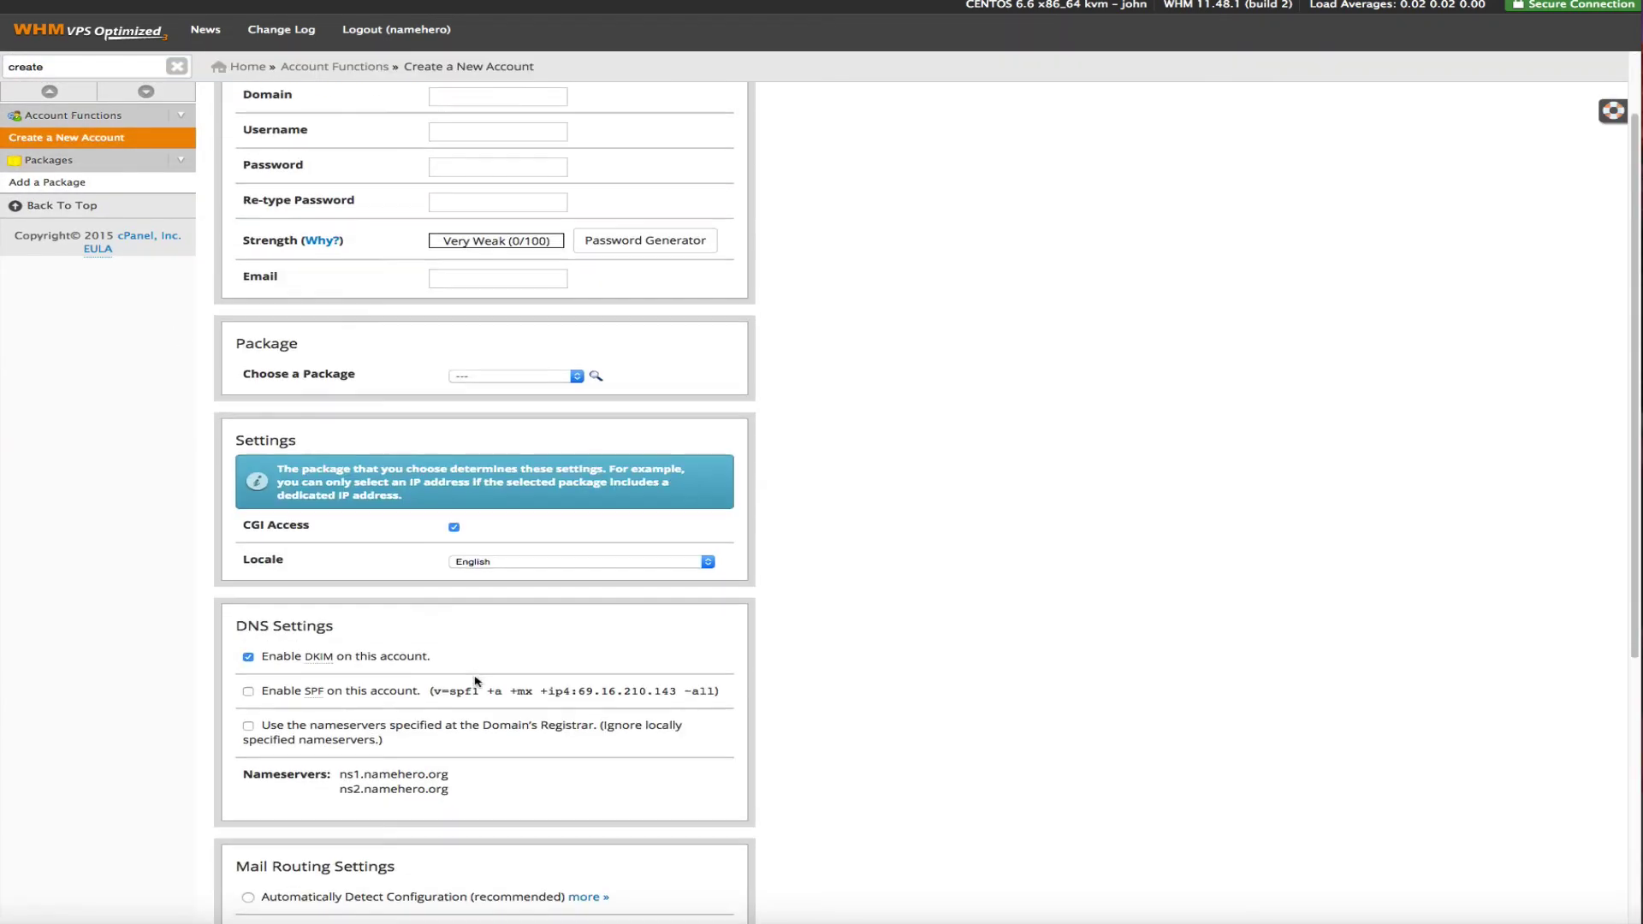
pyautogui.click(69, 138)
pyautogui.scroll(-1, 660, 473)
pyautogui.scroll(-7, 660, 473)
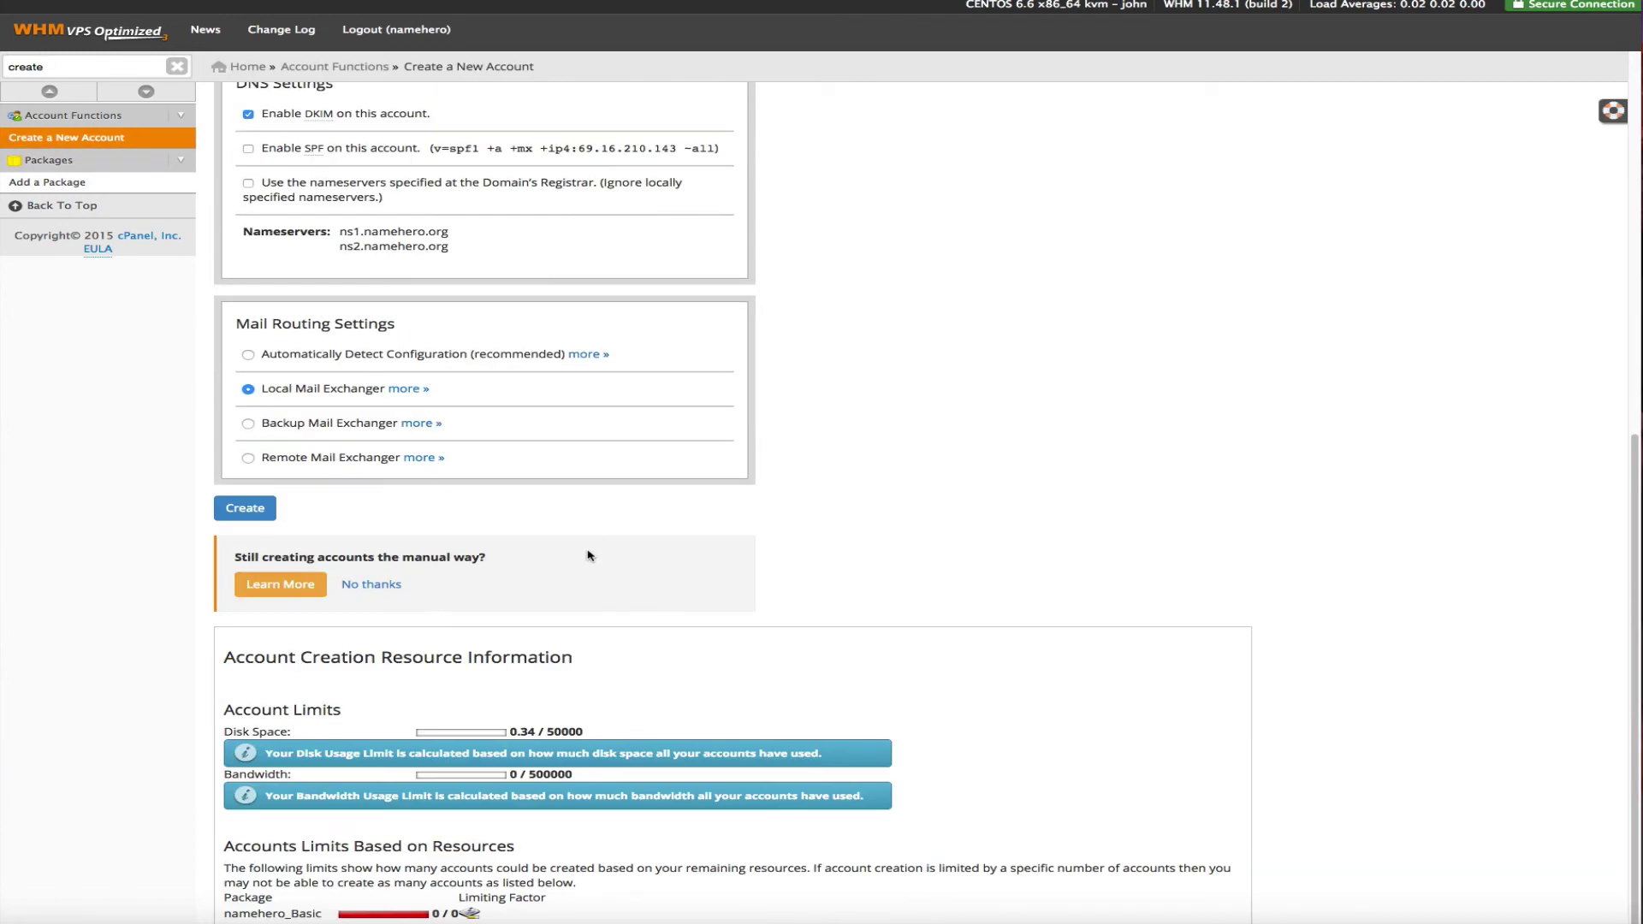